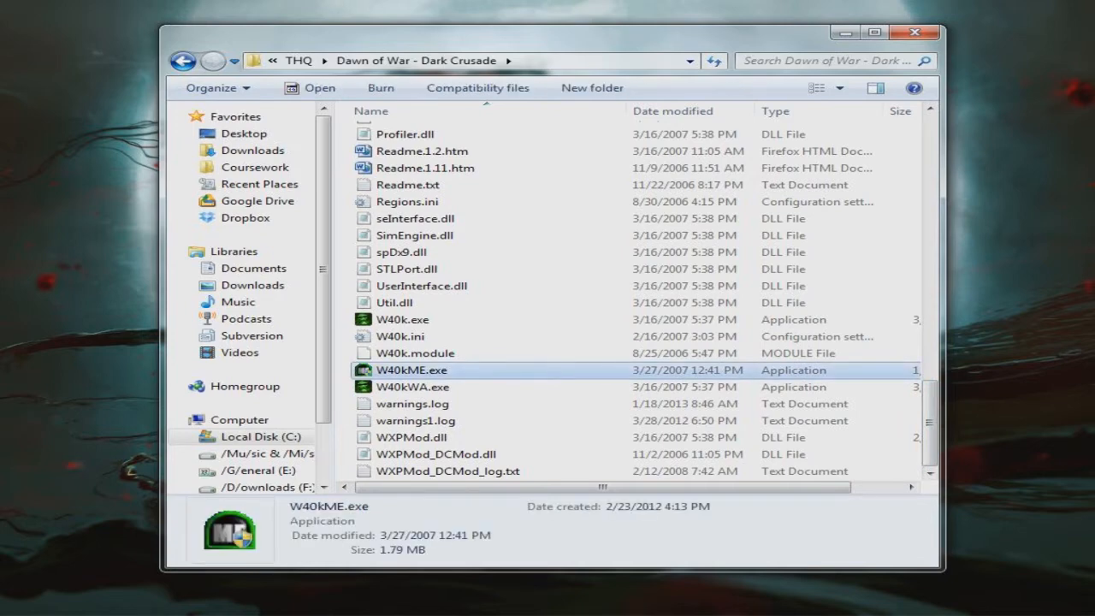
Launch the mission editor from W40kME.exe and start a new scenario
{"action": "right_click", "coordinate": [476, 371]}
{"action": "left_click", "coordinate": [556, 77]}
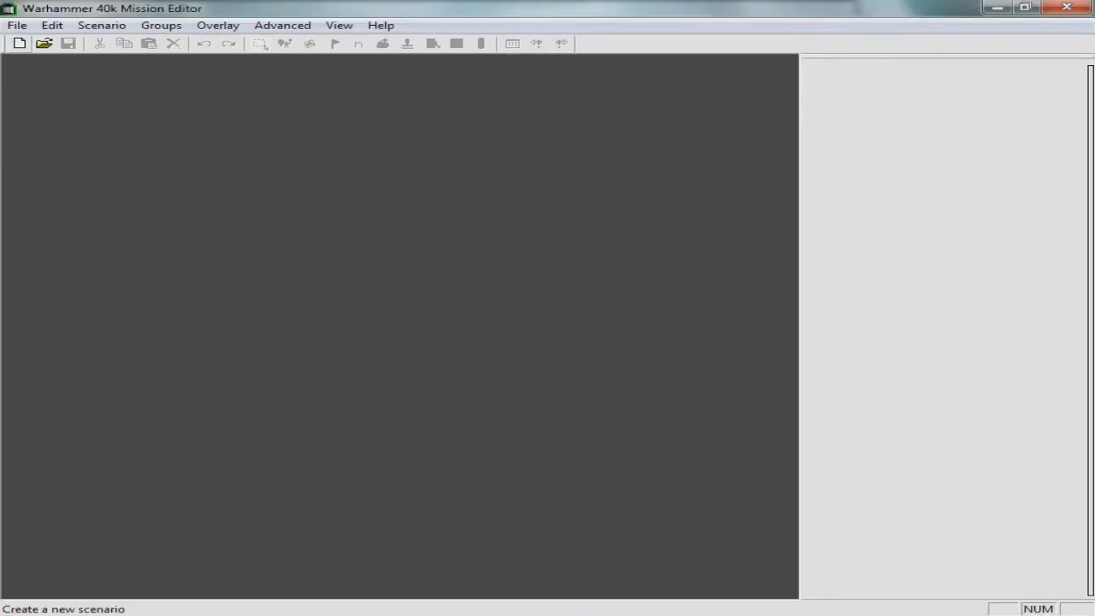
{"action": "left_click", "coordinate": [17, 25]}
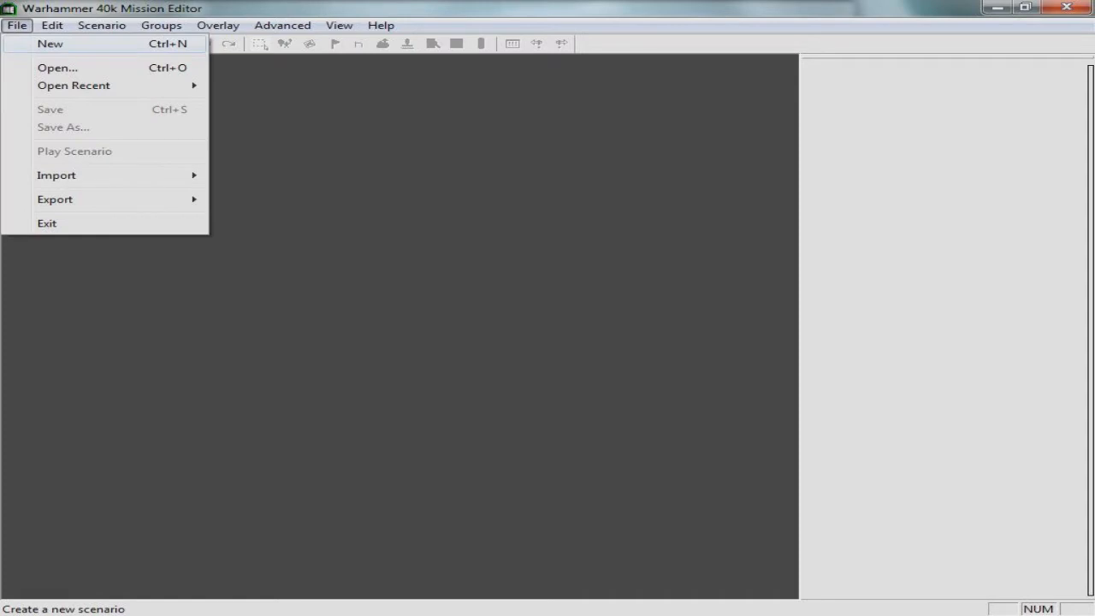
{"action": "left_click", "coordinate": [50, 43]}
Examine the terrain size options for the new scenario, from 128x128 through 1024x512
{"action": "left_click", "coordinate": [543, 271]}
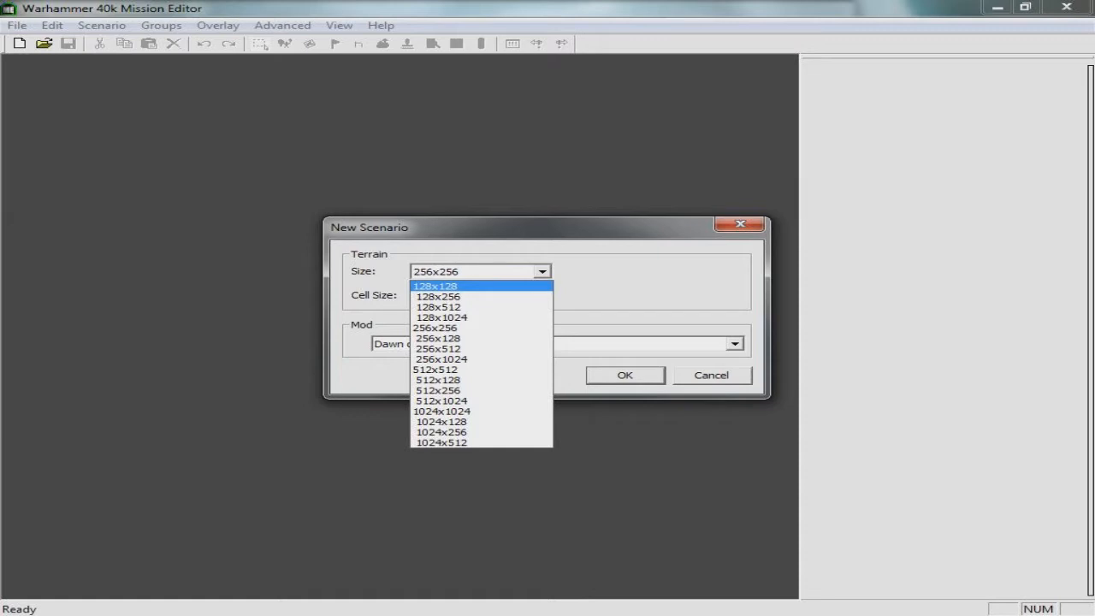
{"action": "key", "text": "Down"}
{"action": "key", "text": "Down"}
{"action": "key", "text": "Down"}
{"action": "key", "text": "Down"}
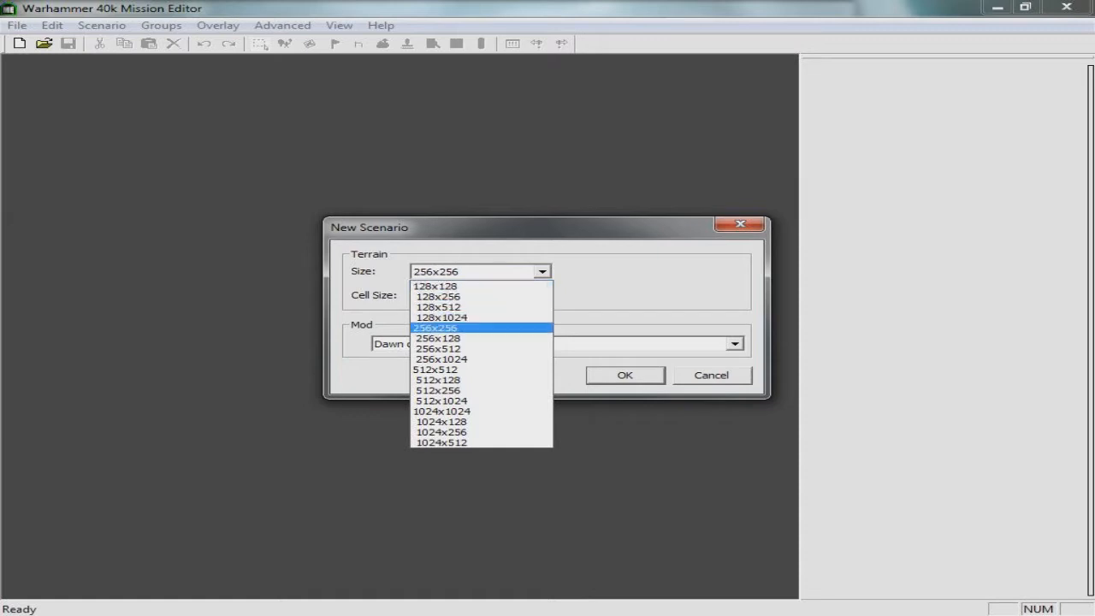
{"action": "key", "text": "Down"}
{"action": "key", "text": "Down"}
{"action": "key", "text": "Down"}
{"action": "key", "text": "Down"}
{"action": "key", "text": "Down"}
{"action": "key", "text": "Down"}
{"action": "key", "text": "Down"}
{"action": "key", "text": "Down"}
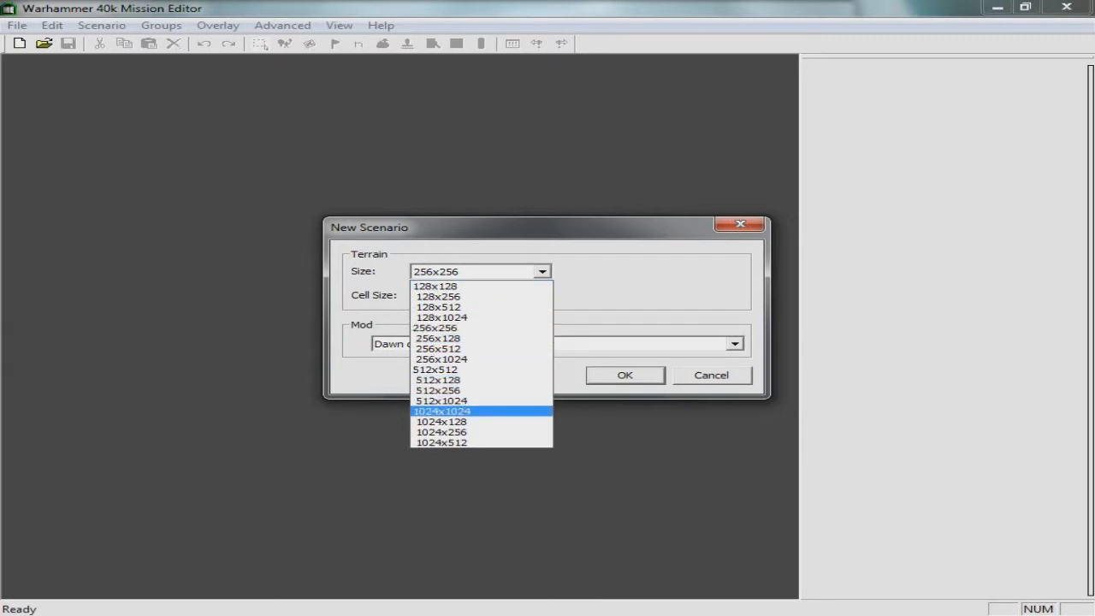
{"action": "key", "text": "Down"}
{"action": "key", "text": "Down"}
{"action": "key", "text": "Down"}
{"action": "key", "text": "Up"}
{"action": "key", "text": "Up"}
{"action": "key", "text": "Up"}
{"action": "key", "text": "Down"}
{"action": "key", "text": "Down"}
{"action": "key", "text": "Down"}
{"action": "key", "text": "Up"}
{"action": "key", "text": "Up"}
{"action": "key", "text": "Up"}
{"action": "key", "text": "Down"}
{"action": "key", "text": "Down"}
{"action": "key", "text": "Down"}
{"action": "key", "text": "Up"}
{"action": "key", "text": "Up"}
{"action": "key", "text": "Up"}
{"action": "key", "text": "Down"}
{"action": "key", "text": "Down"}
{"action": "key", "text": "Down"}
{"action": "key", "text": "Up"}
{"action": "key", "text": "Up"}
{"action": "key", "text": "Up"}
Choose the 512x256 terrain size and create the scenario with a 2m cell size for Dawn of War: Dark Crusade
{"action": "key", "text": "Up"}
{"action": "key", "text": "Up"}
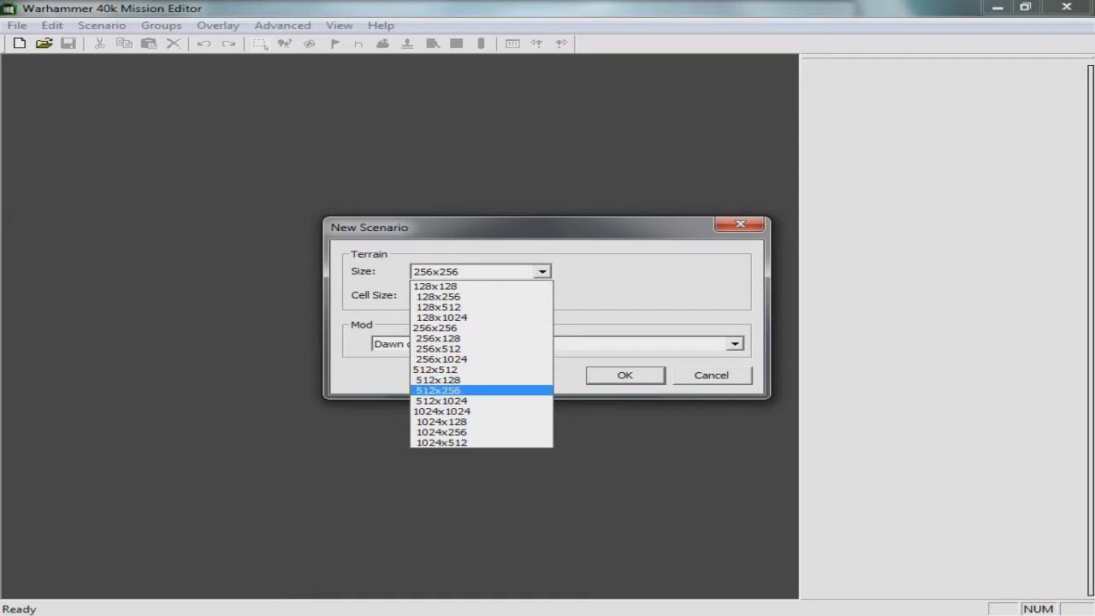
{"action": "left_click", "coordinate": [438, 391]}
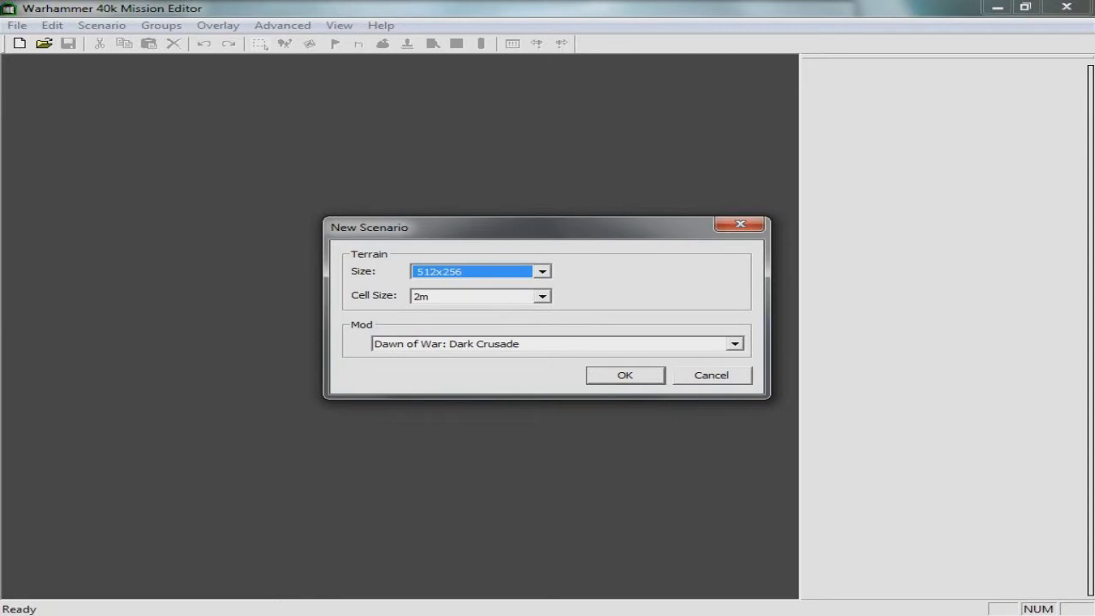
{"action": "key", "text": "Return"}
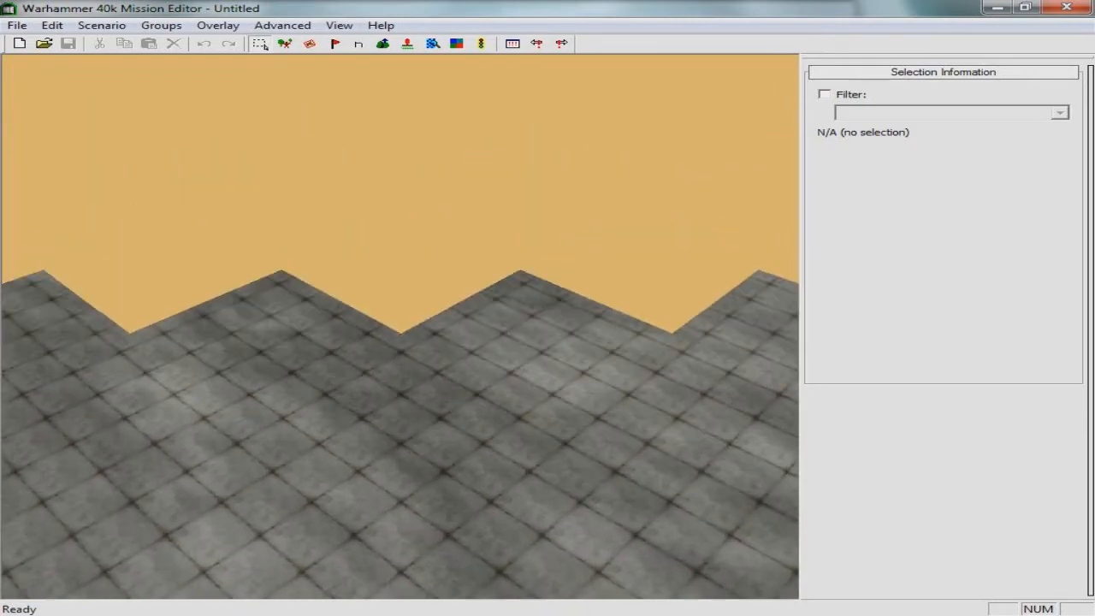
Display the Terrain Type overlay on the whole new map
{"action": "scroll", "coordinate": [401, 327], "scroll_direction": "down", "scroll_amount": 10}
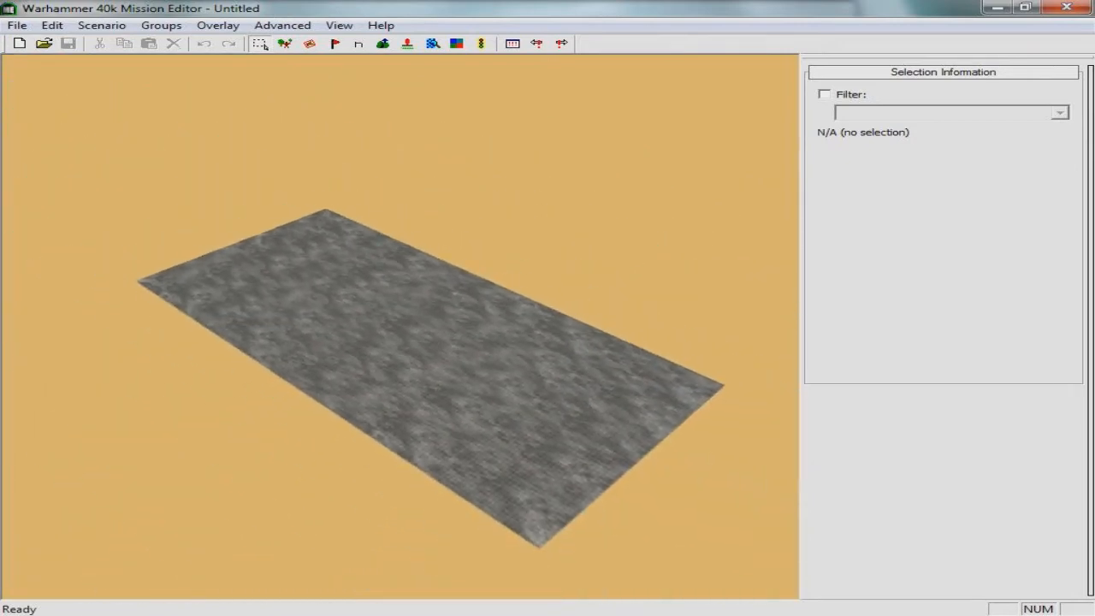
{"action": "key", "text": "Left"}
{"action": "key", "text": "Left"}
{"action": "key", "text": "Left"}
{"action": "key", "text": "Left"}
{"action": "key", "text": "Left"}
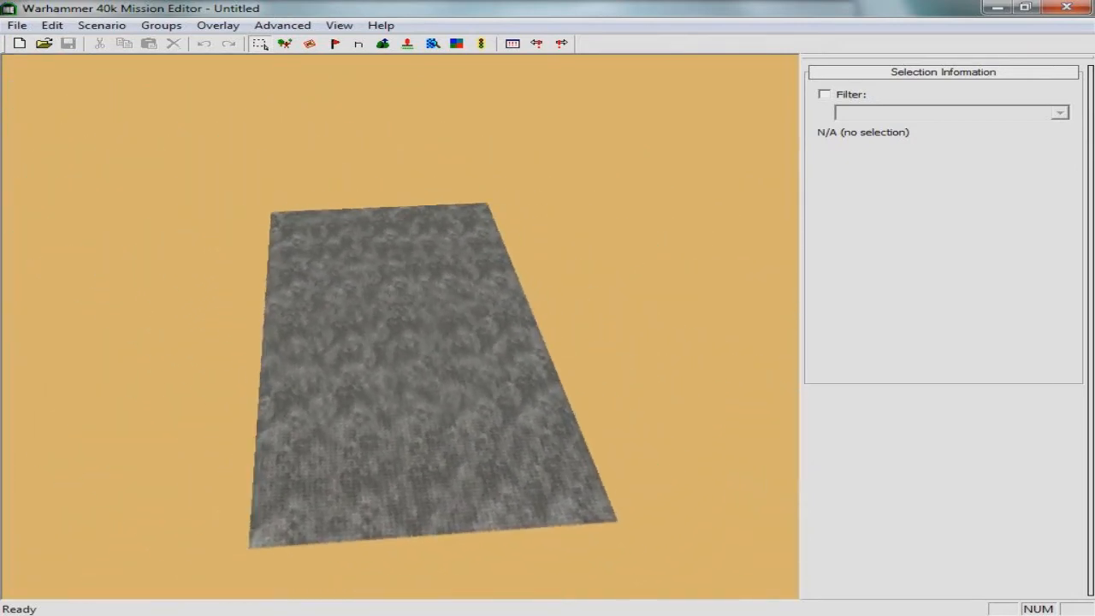
{"action": "left_click", "coordinate": [218, 25]}
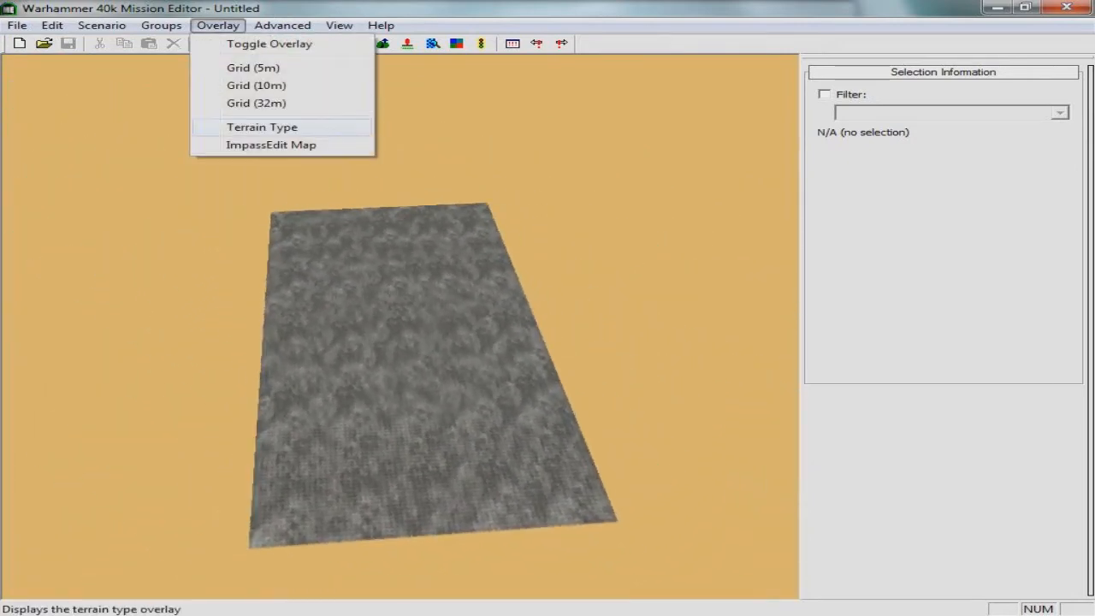
{"action": "left_click", "coordinate": [262, 128]}
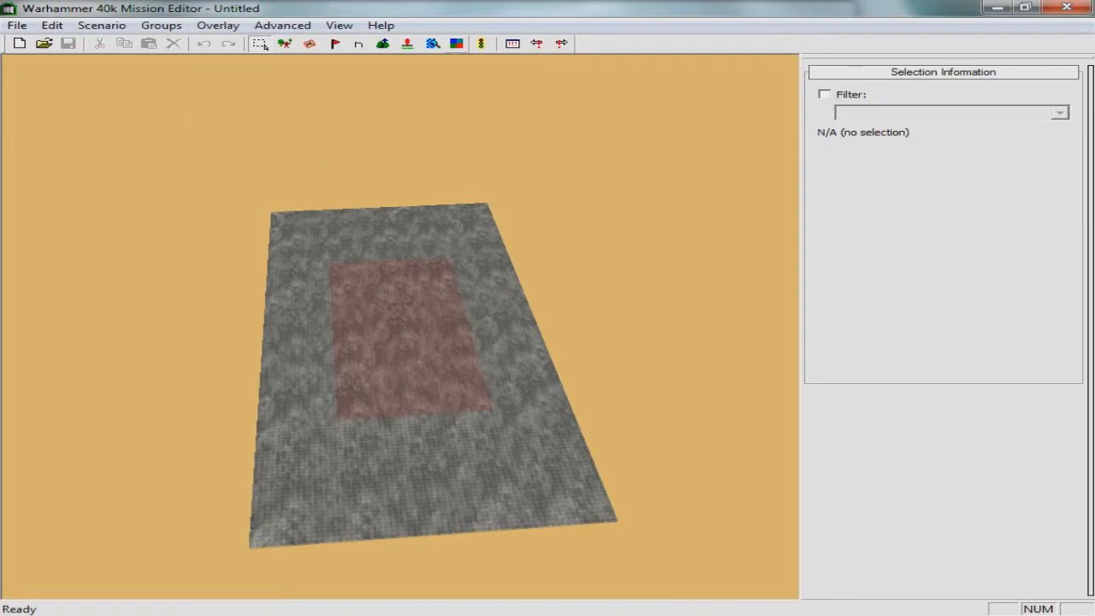
Set the Heightmap Edit brush to Set Value mode with brush size 32 and the Level 2 height preset
{"action": "left_click", "coordinate": [384, 42]}
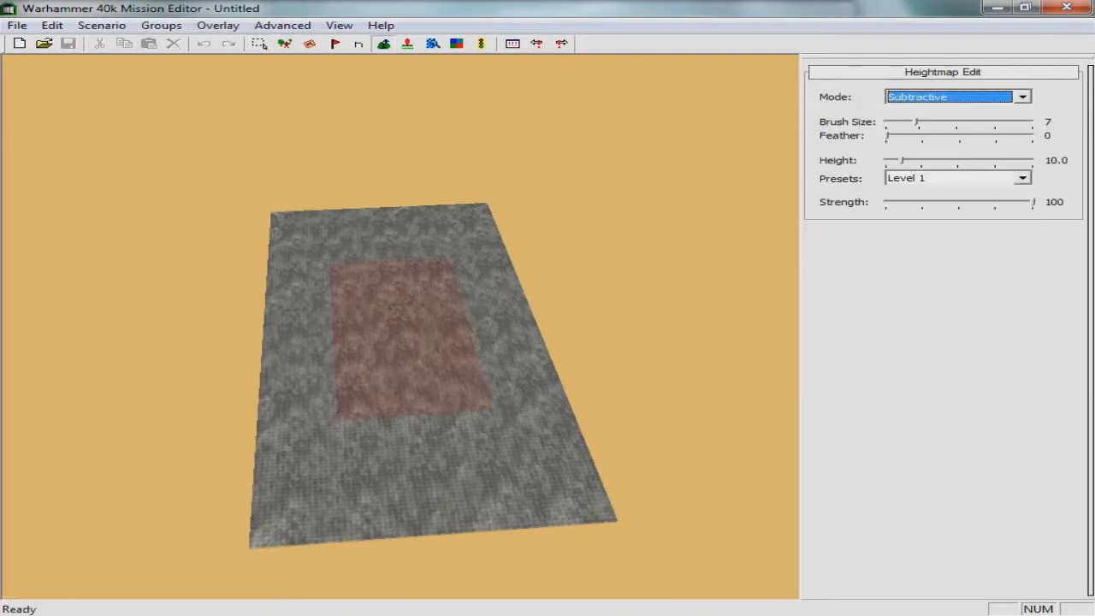
{"action": "key", "text": "alt+Down"}
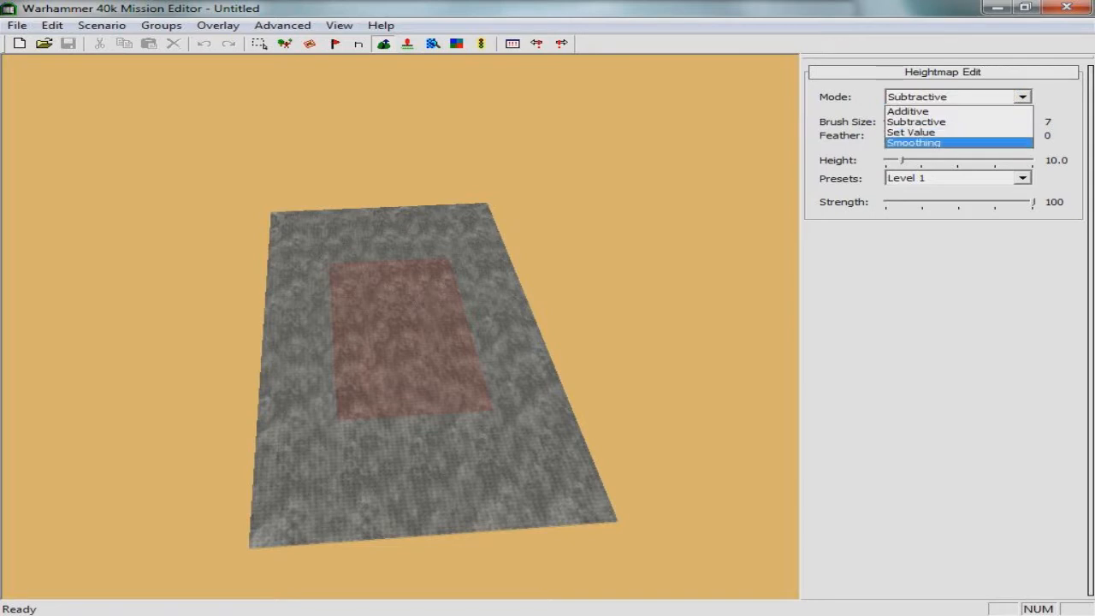
{"action": "key", "text": "Return"}
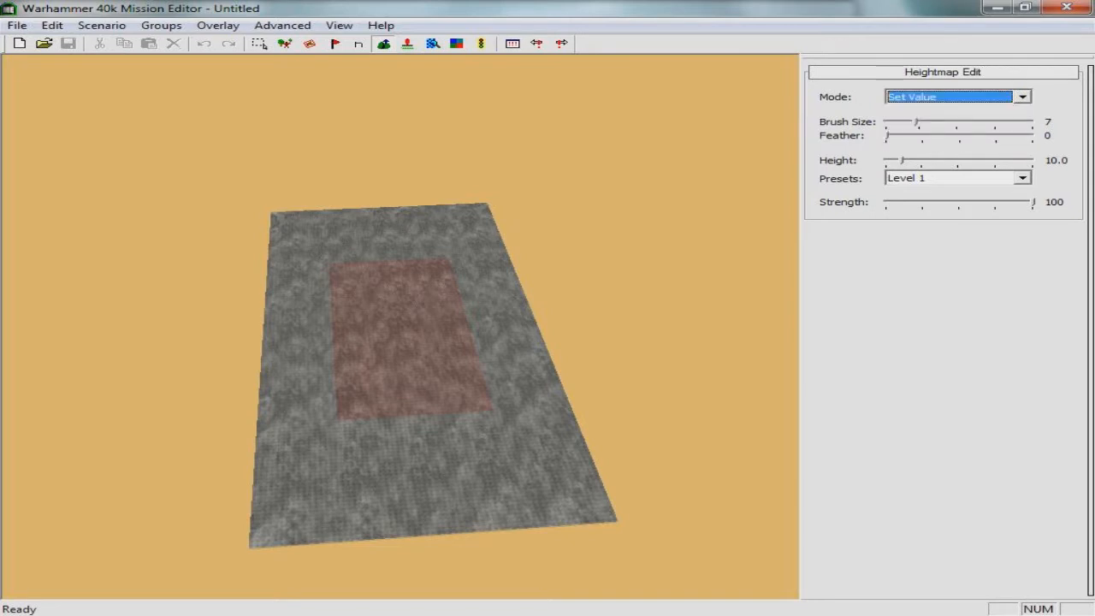
{"action": "key", "text": "Tab"}
{"action": "key", "text": "End"}
{"action": "left_click", "coordinate": [1023, 178]}
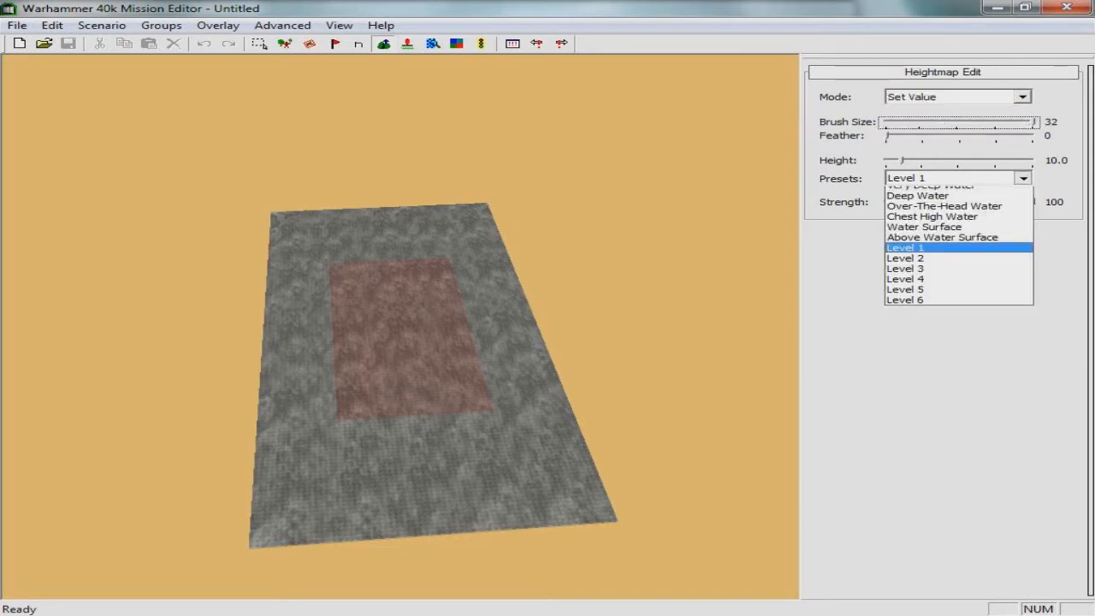
{"action": "key", "text": "Up"}
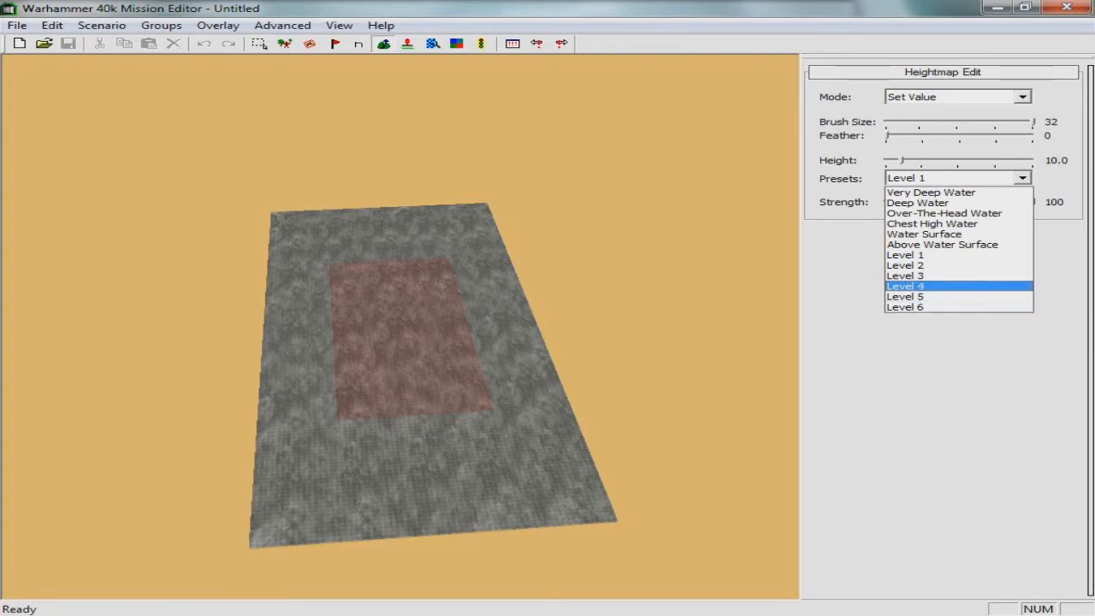
{"action": "key", "text": "Up"}
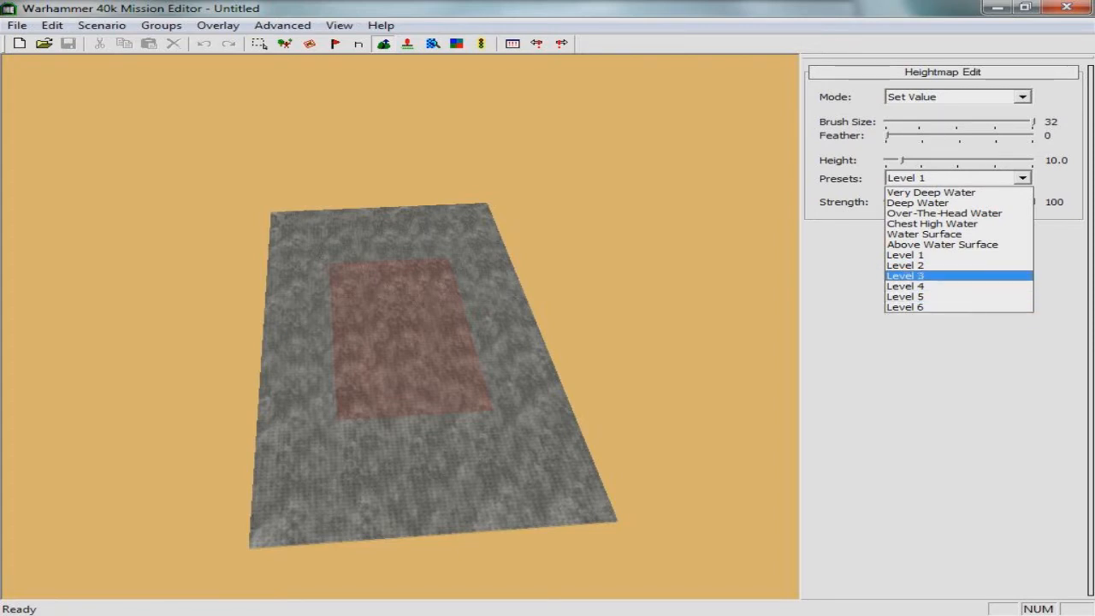
{"action": "key", "text": "Up"}
{"action": "key", "text": "Return"}
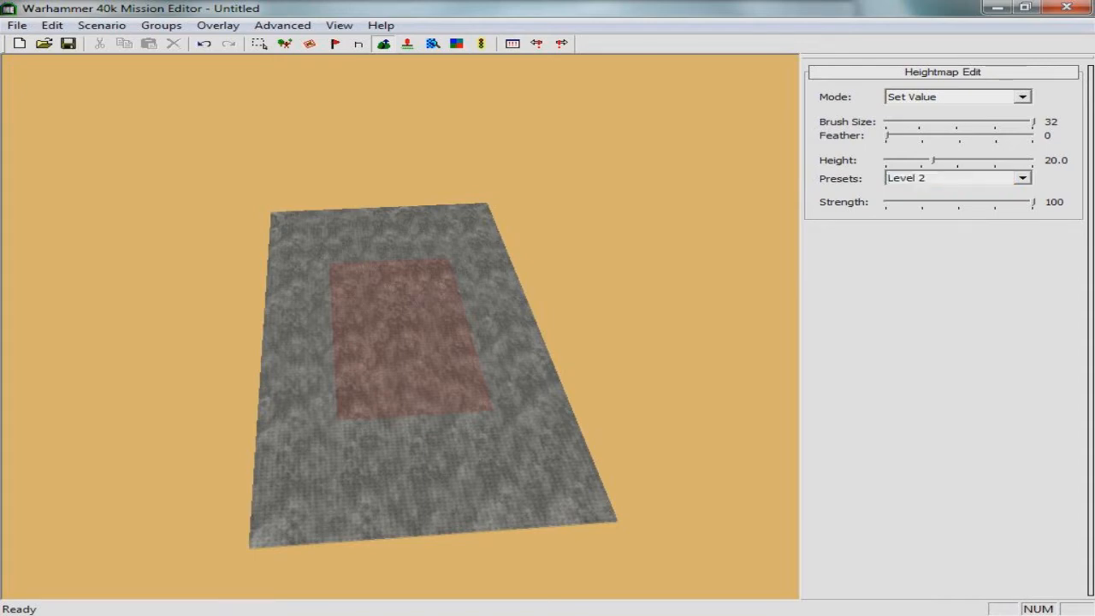
Paint the ground beyond the far end of the red playable area up to the Level 2 height
{"action": "left_click_drag", "start_coordinate": [468, 257], "coordinate": [493, 292]}
{"action": "scroll", "coordinate": [471, 249], "scroll_direction": "up", "scroll_amount": 5}
{"action": "mouse_move", "coordinate": [471, 249]}
{"action": "middle_mouse_down"}
{"action": "mouse_move", "coordinate": [509, 288]}
{"action": "mouse_move", "coordinate": [548, 434]}
{"action": "middle_mouse_up"}
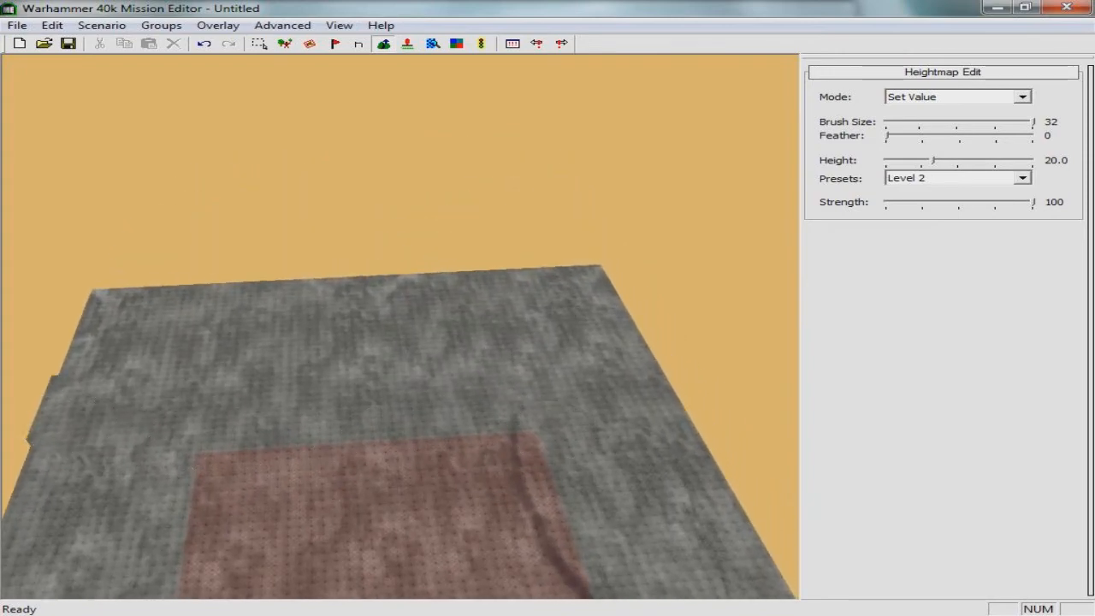
{"action": "left_click", "coordinate": [110, 299]}
{"action": "mouse_move", "coordinate": [133, 319]}
{"action": "left_mouse_down"}
{"action": "mouse_move", "coordinate": [154, 286]}
{"action": "mouse_move", "coordinate": [362, 294]}
{"action": "mouse_move", "coordinate": [599, 274]}
{"action": "mouse_move", "coordinate": [611, 386]}
{"action": "left_mouse_up"}
{"action": "mouse_move", "coordinate": [169, 416]}
{"action": "left_mouse_down"}
{"action": "mouse_move", "coordinate": [196, 345]}
{"action": "mouse_move", "coordinate": [367, 294]}
{"action": "mouse_move", "coordinate": [143, 308]}
{"action": "mouse_move", "coordinate": [474, 317]}
{"action": "mouse_move", "coordinate": [325, 392]}
{"action": "mouse_move", "coordinate": [505, 391]}
{"action": "mouse_move", "coordinate": [594, 320]}
{"action": "mouse_move", "coordinate": [517, 358]}
{"action": "mouse_move", "coordinate": [651, 412]}
{"action": "mouse_move", "coordinate": [653, 524]}
{"action": "left_mouse_up"}
{"action": "mouse_move", "coordinate": [653, 524]}
{"action": "middle_mouse_down"}
{"action": "mouse_move", "coordinate": [539, 428]}
{"action": "mouse_move", "coordinate": [471, 400]}
{"action": "middle_mouse_up"}
{"action": "mouse_move", "coordinate": [437, 202]}
{"action": "left_mouse_down"}
{"action": "mouse_move", "coordinate": [425, 226]}
{"action": "mouse_move", "coordinate": [412, 216]}
{"action": "left_mouse_up"}
{"action": "middle_click_drag", "start_coordinate": [458, 293], "coordinate": [456, 231]}
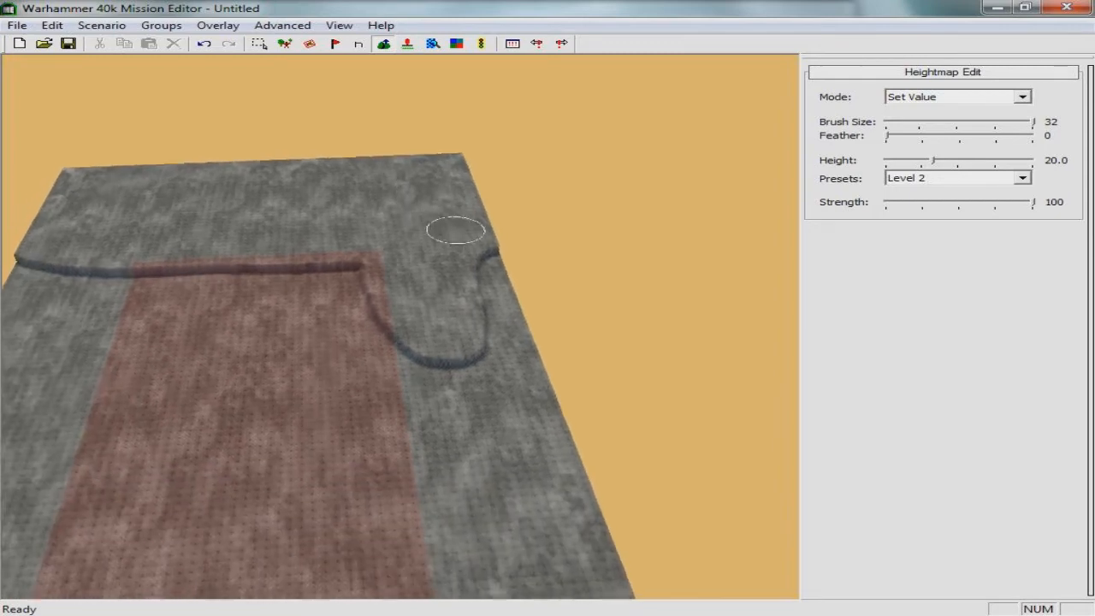
Paint Level 2 height along the right side of the red area and across the near end of the map
{"action": "left_click_drag", "start_coordinate": [483, 245], "coordinate": [561, 592]}
{"action": "middle_click_drag", "start_coordinate": [561, 592], "coordinate": [543, 473]}
{"action": "left_click_drag", "start_coordinate": [527, 276], "coordinate": [635, 582]}
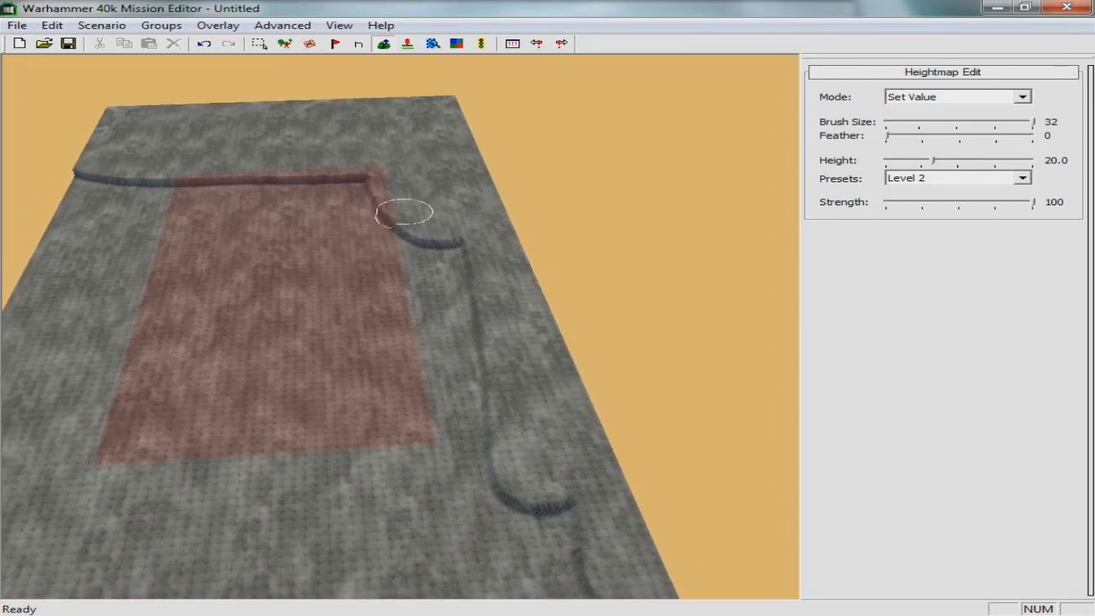
{"action": "mouse_move", "coordinate": [404, 213]}
{"action": "left_mouse_down"}
{"action": "mouse_move", "coordinate": [411, 392]}
{"action": "mouse_move", "coordinate": [445, 463]}
{"action": "mouse_move", "coordinate": [435, 281]}
{"action": "mouse_move", "coordinate": [470, 255]}
{"action": "mouse_move", "coordinate": [484, 545]}
{"action": "left_mouse_up"}
{"action": "mouse_move", "coordinate": [484, 545]}
{"action": "middle_mouse_down"}
{"action": "mouse_move", "coordinate": [484, 508]}
{"action": "mouse_move", "coordinate": [407, 418]}
{"action": "middle_mouse_up"}
{"action": "mouse_move", "coordinate": [513, 440]}
{"action": "left_mouse_down"}
{"action": "mouse_move", "coordinate": [442, 470]}
{"action": "mouse_move", "coordinate": [74, 470]}
{"action": "left_mouse_up"}
{"action": "mouse_move", "coordinate": [34, 437]}
{"action": "middle_mouse_down"}
{"action": "mouse_move", "coordinate": [168, 472]}
{"action": "mouse_move", "coordinate": [432, 485]}
{"action": "middle_mouse_up"}
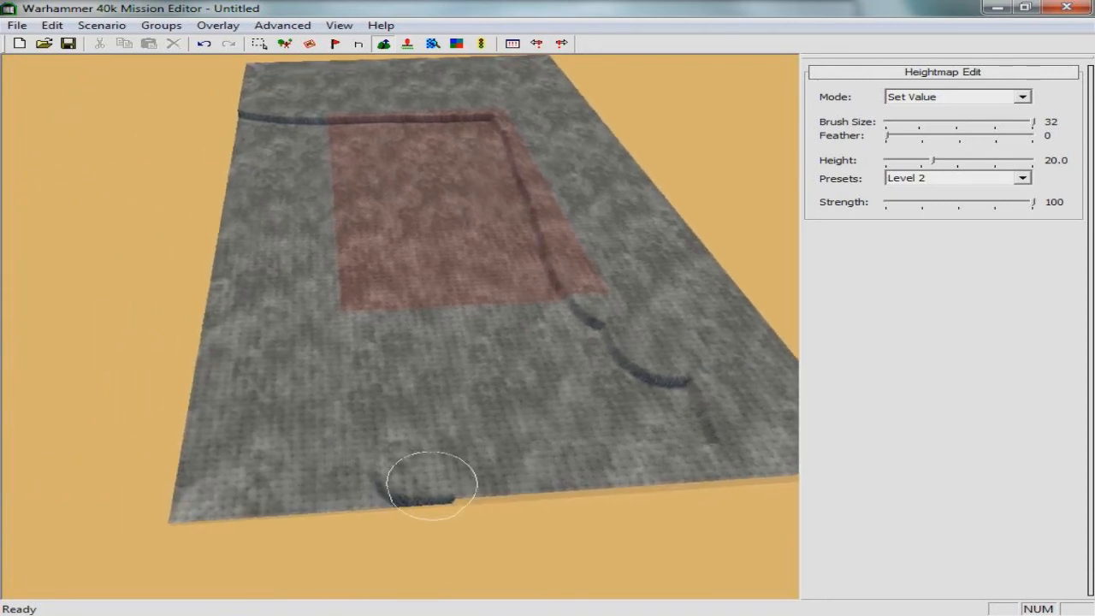
Raise the left side of the map and the remaining near-end ground outside the red area to Level 2
{"action": "mouse_move", "coordinate": [210, 292]}
{"action": "left_mouse_down"}
{"action": "mouse_move", "coordinate": [250, 107]}
{"action": "mouse_move", "coordinate": [233, 339]}
{"action": "mouse_move", "coordinate": [208, 325]}
{"action": "mouse_move", "coordinate": [261, 130]}
{"action": "mouse_move", "coordinate": [295, 113]}
{"action": "mouse_move", "coordinate": [314, 132]}
{"action": "left_mouse_up"}
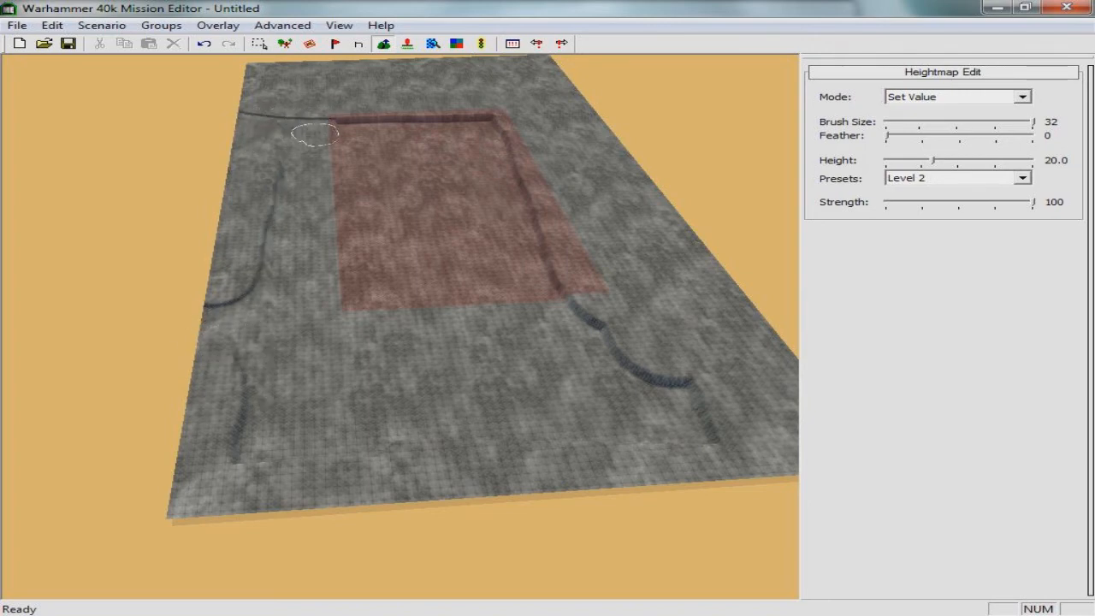
{"action": "mouse_move", "coordinate": [250, 404]}
{"action": "left_mouse_down"}
{"action": "mouse_move", "coordinate": [276, 250]}
{"action": "mouse_move", "coordinate": [283, 102]}
{"action": "left_mouse_up"}
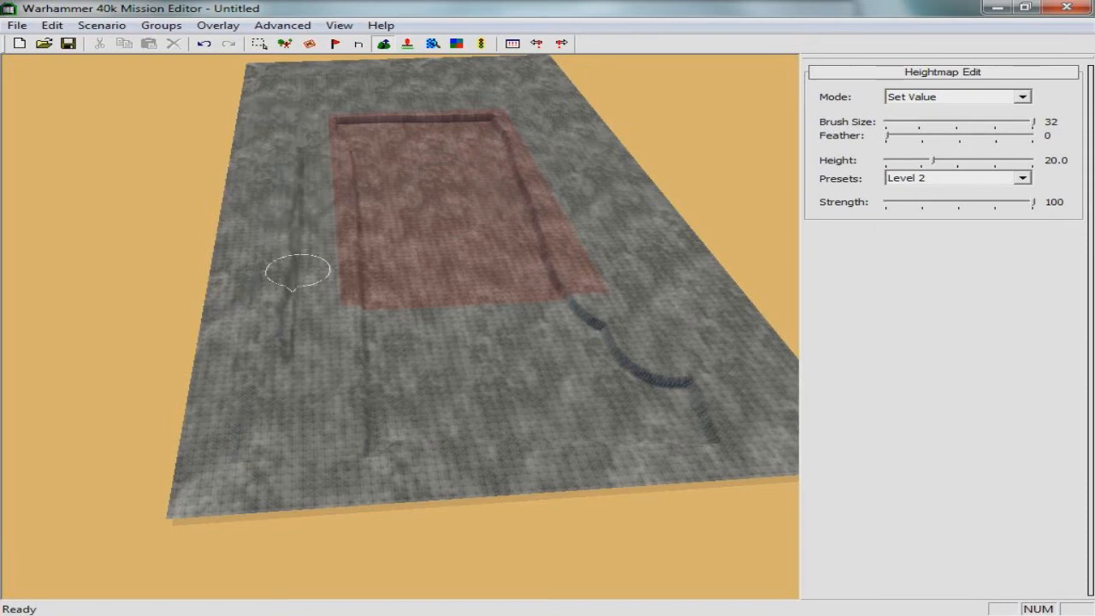
{"action": "left_click_drag", "start_coordinate": [298, 270], "coordinate": [301, 394]}
{"action": "mouse_move", "coordinate": [331, 340]}
{"action": "left_mouse_down"}
{"action": "mouse_move", "coordinate": [376, 306]}
{"action": "mouse_move", "coordinate": [568, 308]}
{"action": "mouse_move", "coordinate": [660, 391]}
{"action": "mouse_move", "coordinate": [505, 440]}
{"action": "left_mouse_up"}
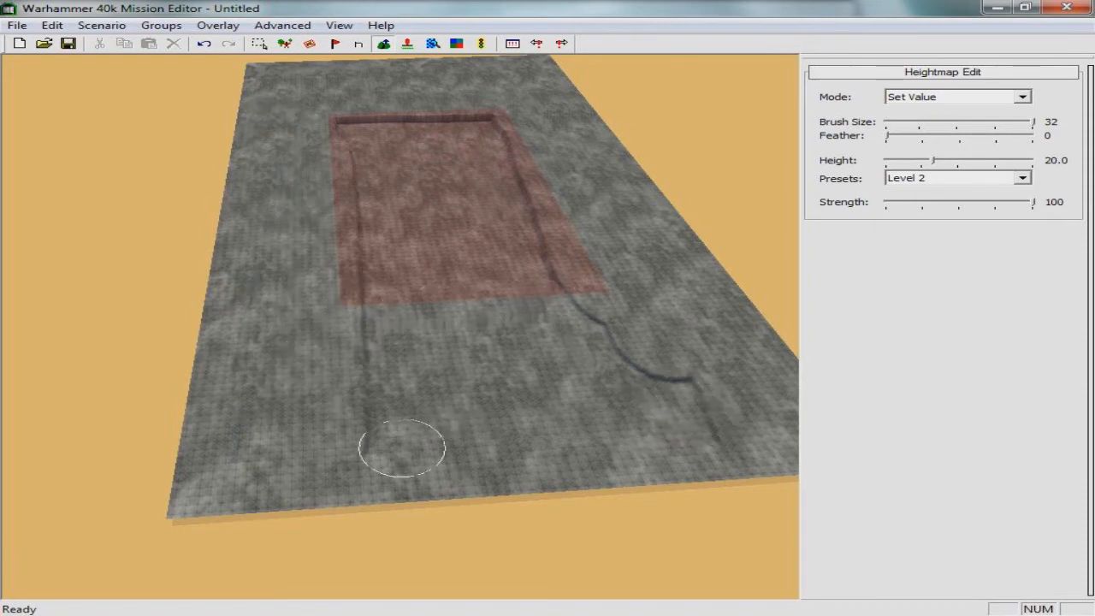
{"action": "mouse_move", "coordinate": [447, 376]}
{"action": "left_mouse_down"}
{"action": "mouse_move", "coordinate": [758, 397]}
{"action": "mouse_move", "coordinate": [300, 443]}
{"action": "mouse_move", "coordinate": [404, 447]}
{"action": "left_mouse_up"}
Set the heightmap brush to Additive mode with feather 100, the Level 6 height preset and strength 66
{"action": "middle_click_drag", "start_coordinate": [422, 443], "coordinate": [459, 457]}
{"action": "scroll", "coordinate": [379, 474], "scroll_direction": "up", "scroll_amount": 4}
{"action": "scroll", "coordinate": [377, 469], "scroll_direction": "down", "scroll_amount": 10}
{"action": "scroll", "coordinate": [374, 465], "scroll_direction": "up", "scroll_amount": 4}
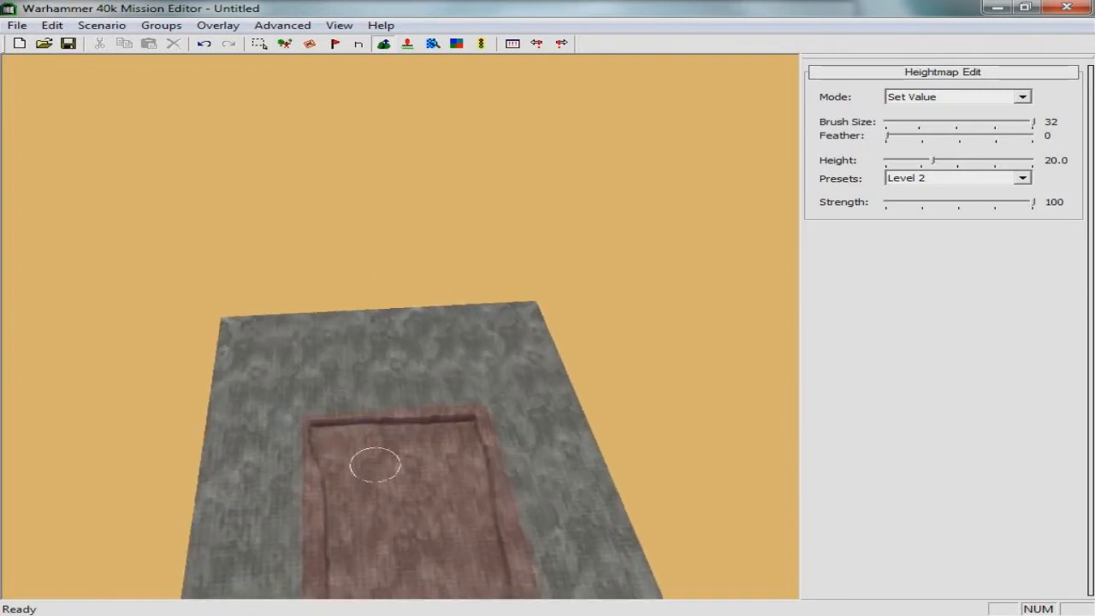
{"action": "scroll", "coordinate": [375, 465], "scroll_direction": "up", "scroll_amount": 6}
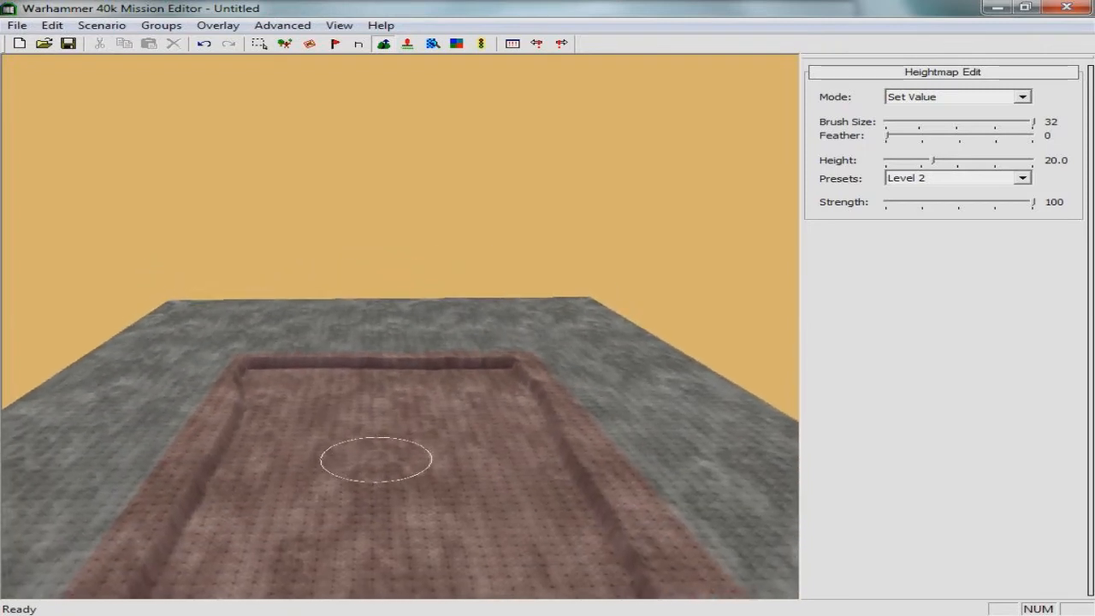
{"action": "scroll", "coordinate": [377, 461], "scroll_direction": "down", "scroll_amount": 5}
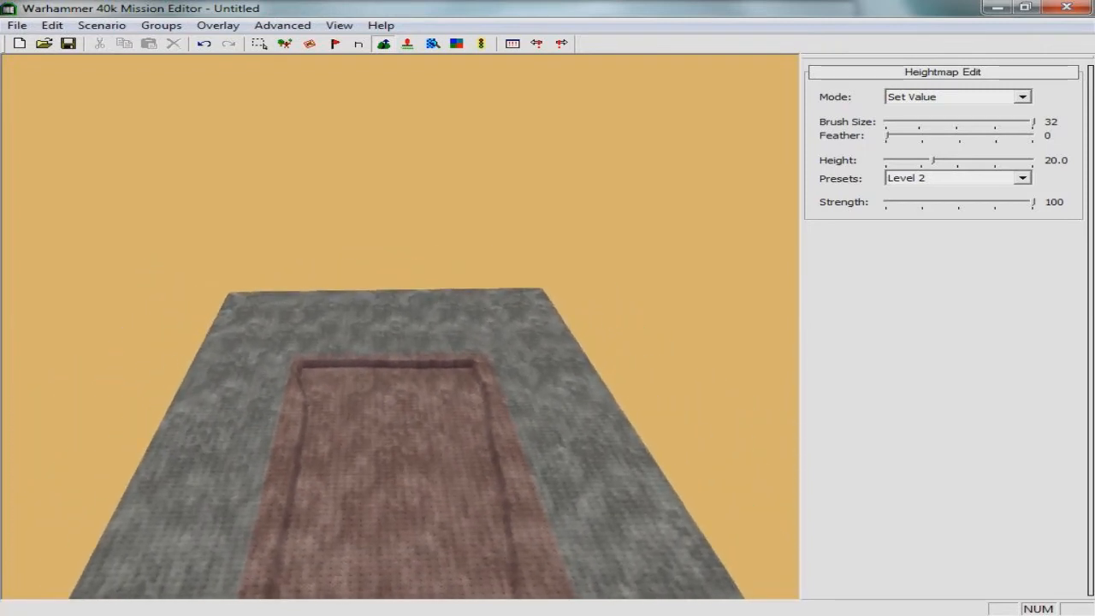
{"action": "left_click", "coordinate": [1022, 96]}
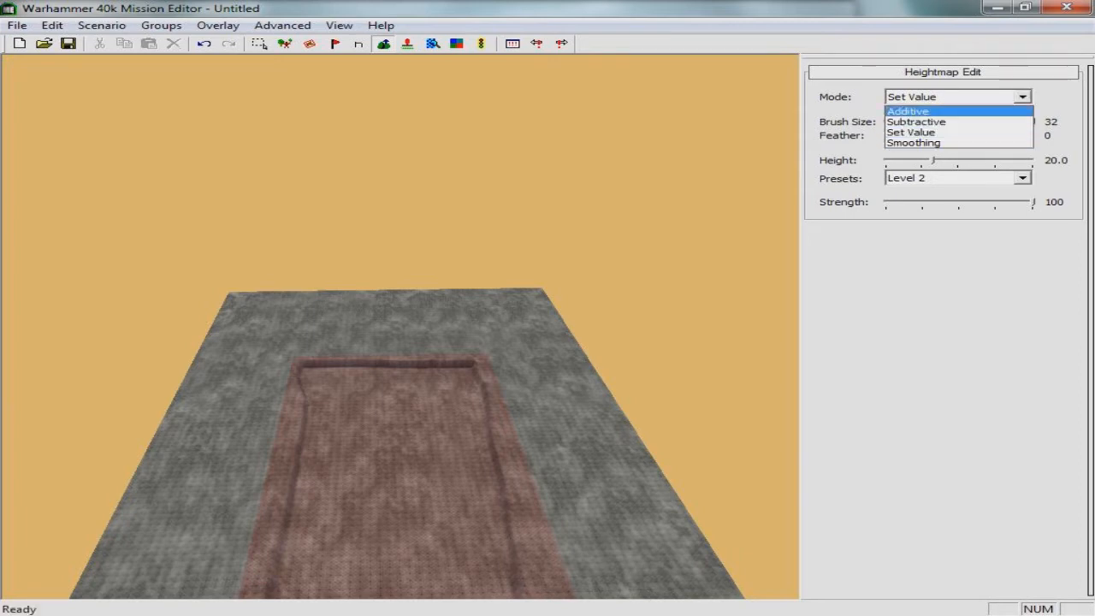
{"action": "key", "text": "Return"}
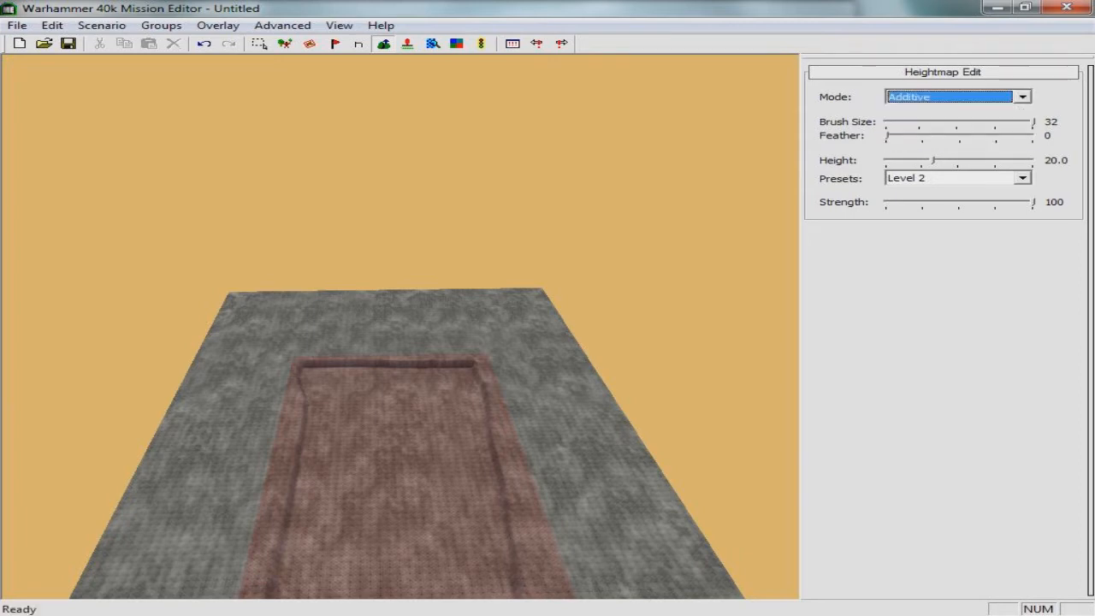
{"action": "left_click", "coordinate": [887, 136]}
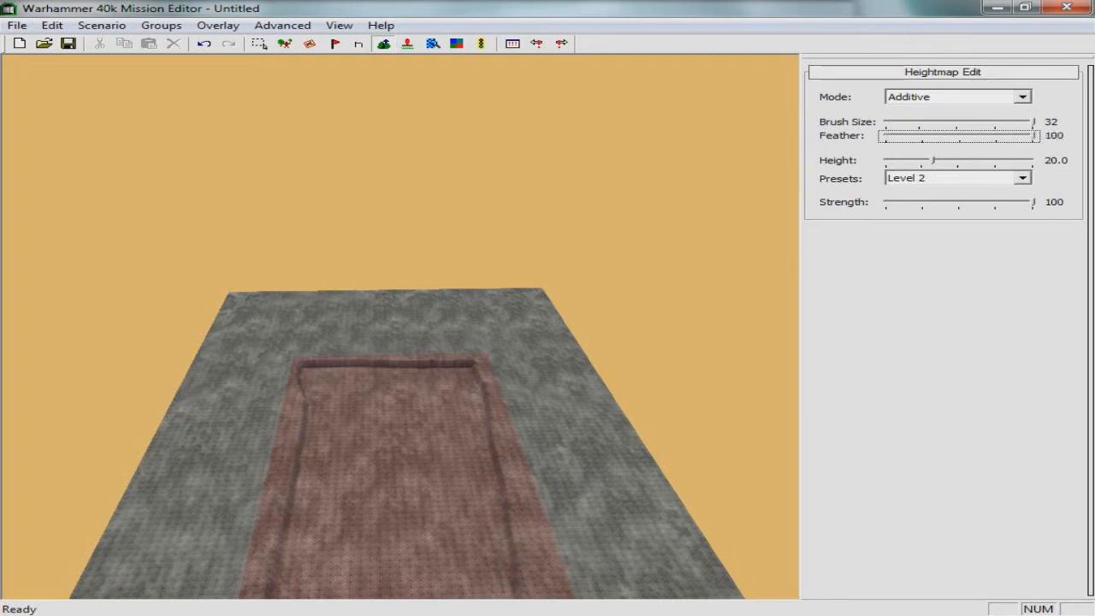
{"action": "left_click", "coordinate": [1023, 178]}
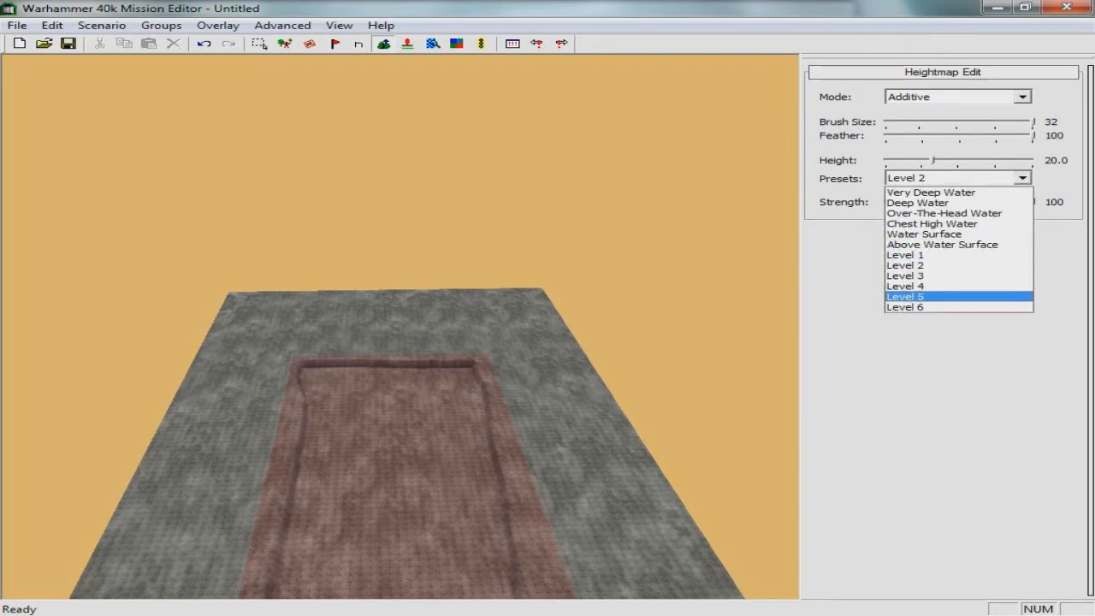
{"action": "left_click", "coordinate": [941, 307]}
{"action": "left_click_drag", "start_coordinate": [1033, 203], "coordinate": [1004, 203]}
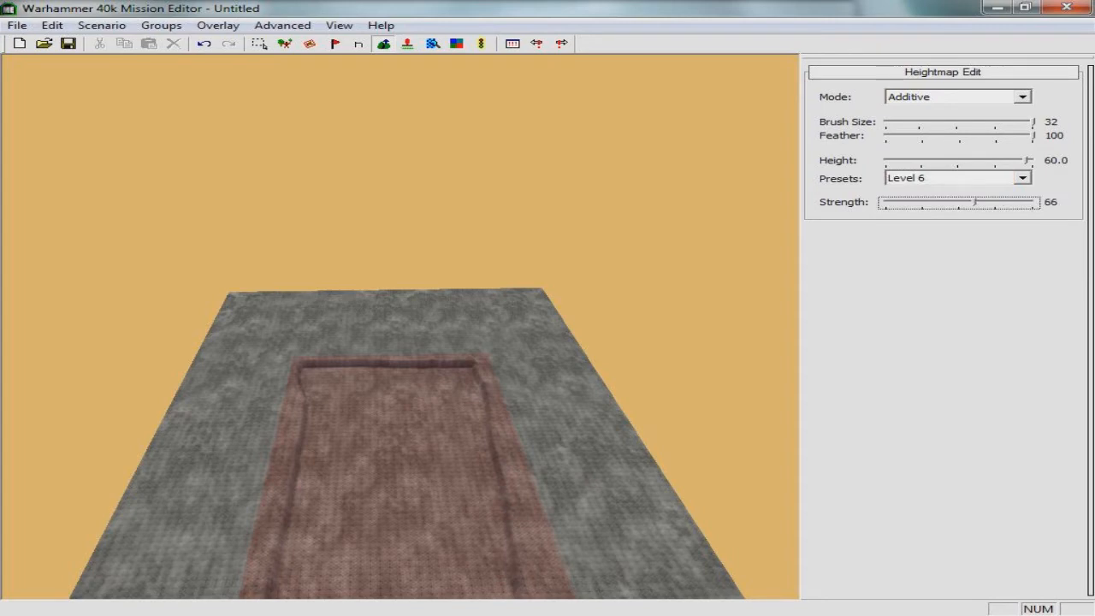
{"action": "mouse_move", "coordinate": [526, 320]}
{"action": "left_mouse_down"}
{"action": "mouse_move", "coordinate": [492, 293]}
{"action": "mouse_move", "coordinate": [299, 340]}
{"action": "mouse_move", "coordinate": [556, 346]}
{"action": "left_mouse_up"}
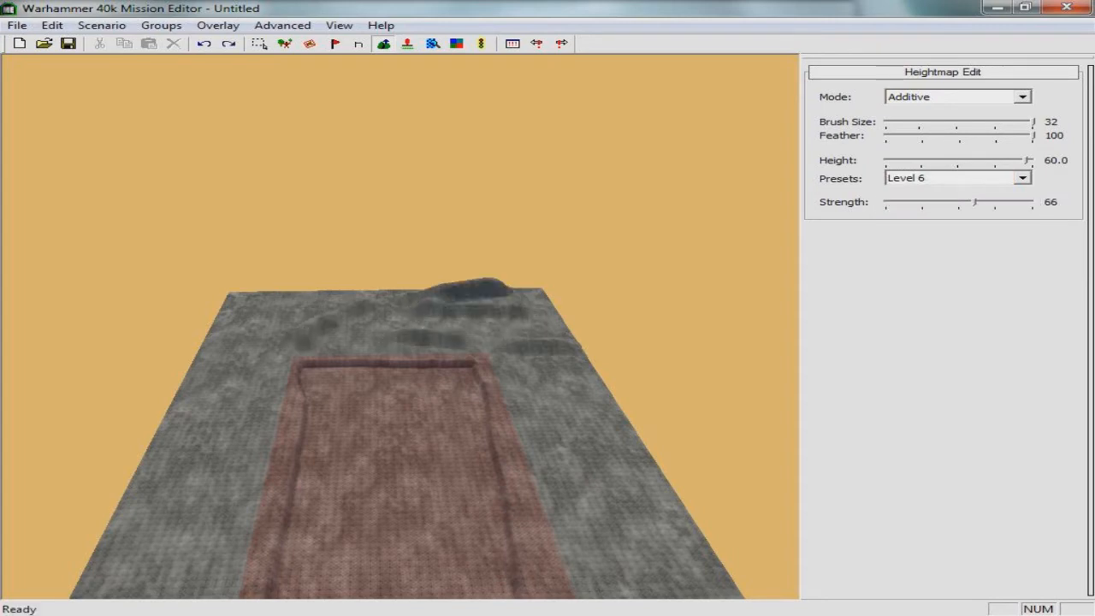
{"action": "key", "text": "ctrl+z"}
{"action": "key", "text": "ctrl+z"}
{"action": "key", "text": "ctrl+z"}
{"action": "key", "text": "ctrl+z"}
{"action": "key", "text": "ctrl+z"}
{"action": "key", "text": "ctrl+z"}
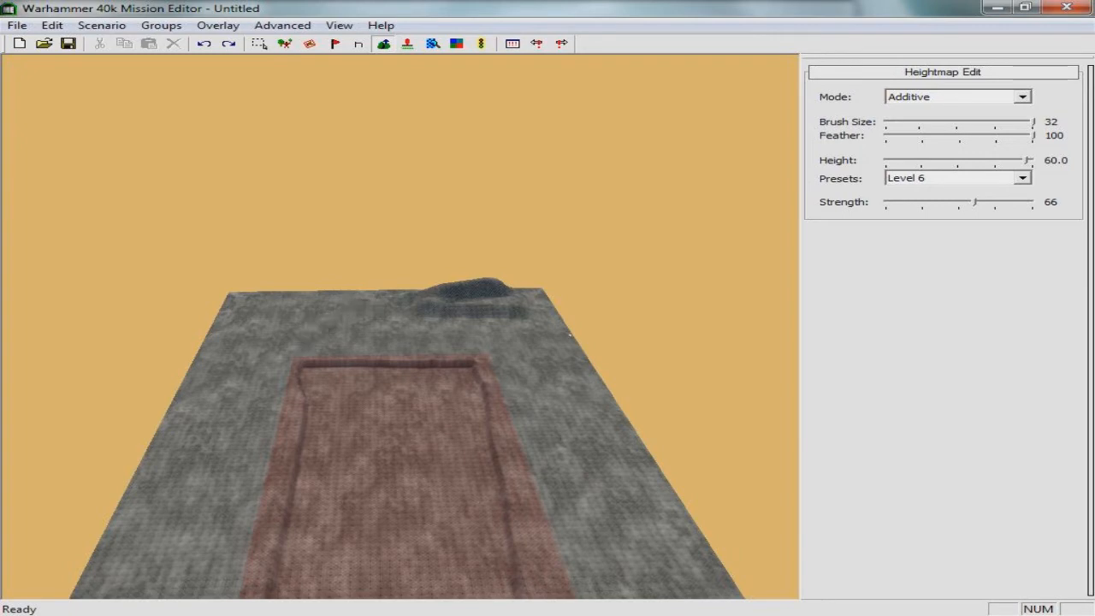
Increase the brush strength to 100 and raise hills across the ground beyond the far end of the red area
{"action": "left_click", "coordinate": [552, 364]}
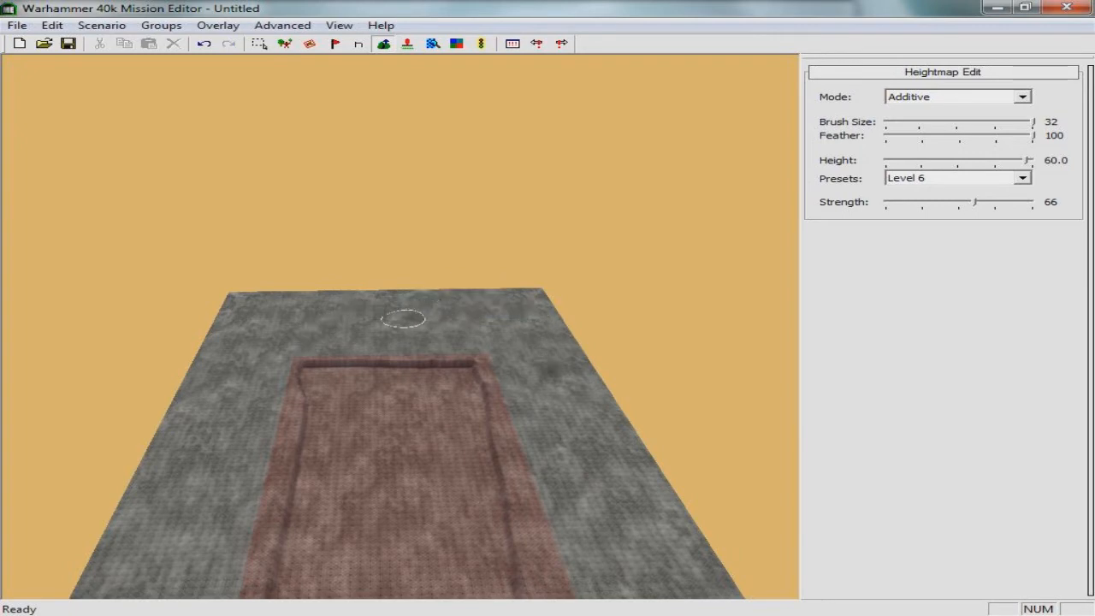
{"action": "middle_click_drag", "start_coordinate": [424, 319], "coordinate": [420, 317]}
{"action": "scroll", "coordinate": [425, 320], "scroll_direction": "up", "scroll_amount": 5}
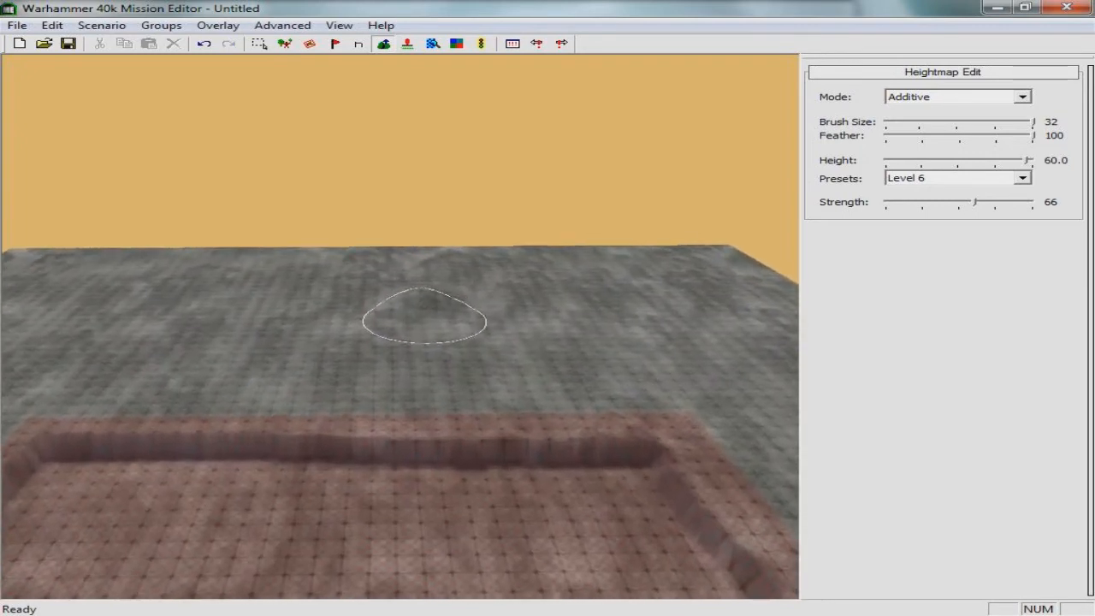
{"action": "scroll", "coordinate": [425, 315], "scroll_direction": "down", "scroll_amount": 2}
{"action": "scroll", "coordinate": [424, 315], "scroll_direction": "down", "scroll_amount": 1}
{"action": "left_click_drag", "start_coordinate": [975, 202], "coordinate": [1006, 203]}
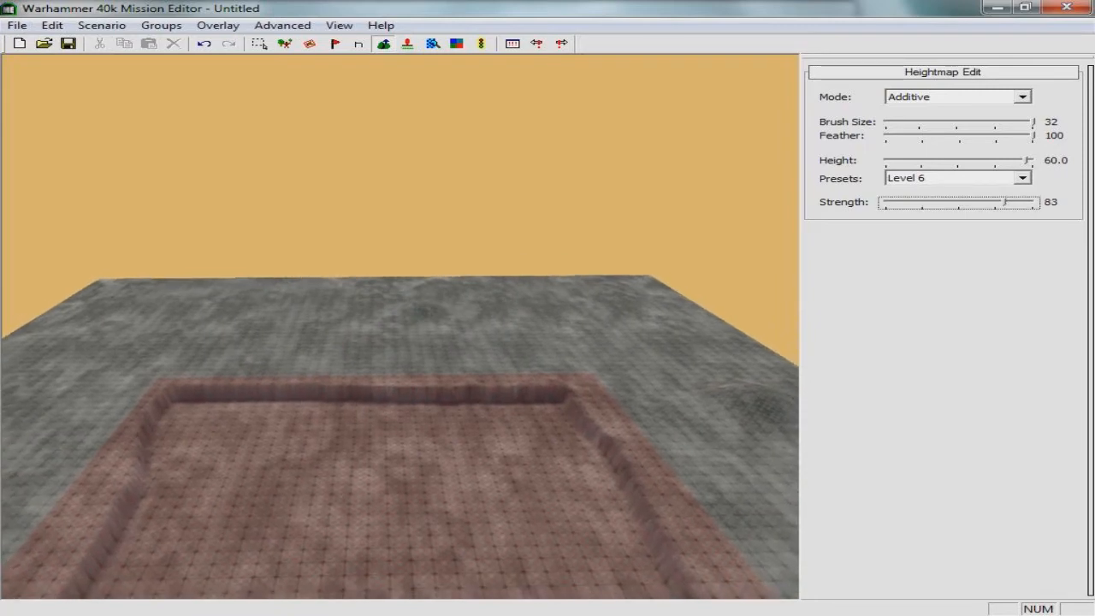
{"action": "left_click", "coordinate": [486, 301]}
{"action": "left_click_drag", "start_coordinate": [1005, 203], "coordinate": [1018, 202]}
{"action": "mouse_move", "coordinate": [629, 296]}
{"action": "left_mouse_down"}
{"action": "mouse_move", "coordinate": [320, 320]}
{"action": "mouse_move", "coordinate": [668, 354]}
{"action": "mouse_move", "coordinate": [142, 351]}
{"action": "left_mouse_up"}
Raise more hills around the far corner of the map and down the adjacent side of the red area
{"action": "scroll", "coordinate": [141, 352], "scroll_direction": "down", "scroll_amount": 5}
{"action": "scroll", "coordinate": [372, 328], "scroll_direction": "down", "scroll_amount": 5}
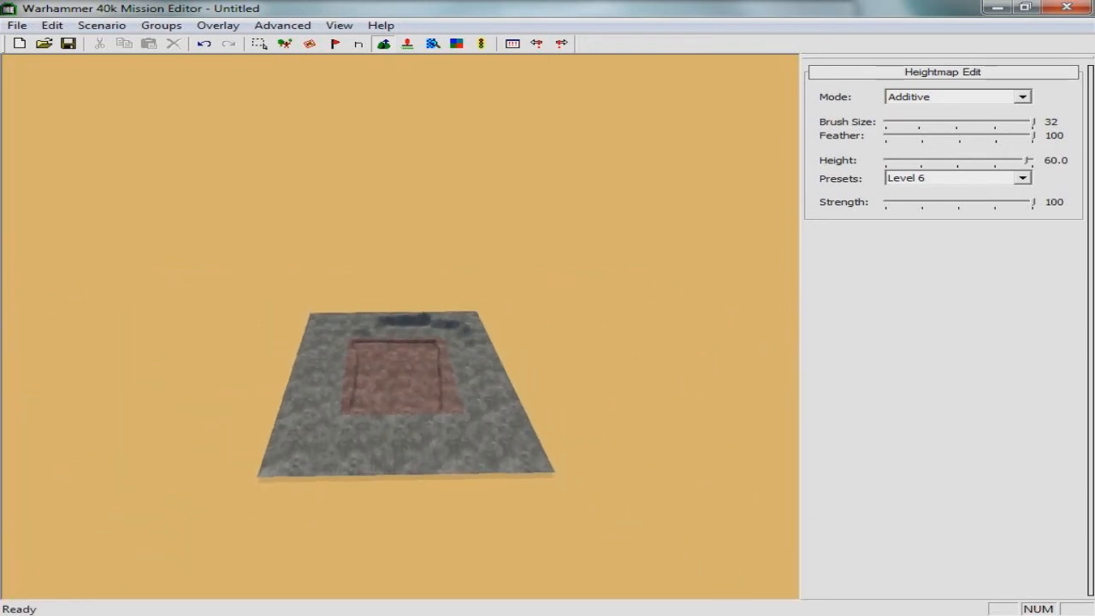
{"action": "scroll", "coordinate": [371, 328], "scroll_direction": "up", "scroll_amount": 5}
{"action": "middle_click_drag", "start_coordinate": [379, 328], "coordinate": [346, 320]}
{"action": "mouse_move", "coordinate": [267, 282]}
{"action": "left_mouse_down"}
{"action": "mouse_move", "coordinate": [245, 305]}
{"action": "mouse_move", "coordinate": [248, 256]}
{"action": "mouse_move", "coordinate": [233, 306]}
{"action": "mouse_move", "coordinate": [255, 505]}
{"action": "mouse_move", "coordinate": [270, 513]}
{"action": "mouse_move", "coordinate": [244, 399]}
{"action": "mouse_move", "coordinate": [253, 405]}
{"action": "left_mouse_up"}
{"action": "mouse_move", "coordinate": [368, 308]}
{"action": "left_mouse_down"}
{"action": "mouse_move", "coordinate": [460, 362]}
{"action": "mouse_move", "coordinate": [479, 338]}
{"action": "left_mouse_up"}
Continue the hills along the long side of the map outside the red area
{"action": "middle_click_drag", "start_coordinate": [517, 289], "coordinate": [599, 222]}
{"action": "scroll", "coordinate": [514, 296], "scroll_direction": "up", "scroll_amount": 1}
{"action": "middle_click_drag", "start_coordinate": [514, 296], "coordinate": [524, 374]}
{"action": "scroll", "coordinate": [523, 374], "scroll_direction": "up", "scroll_amount": 5}
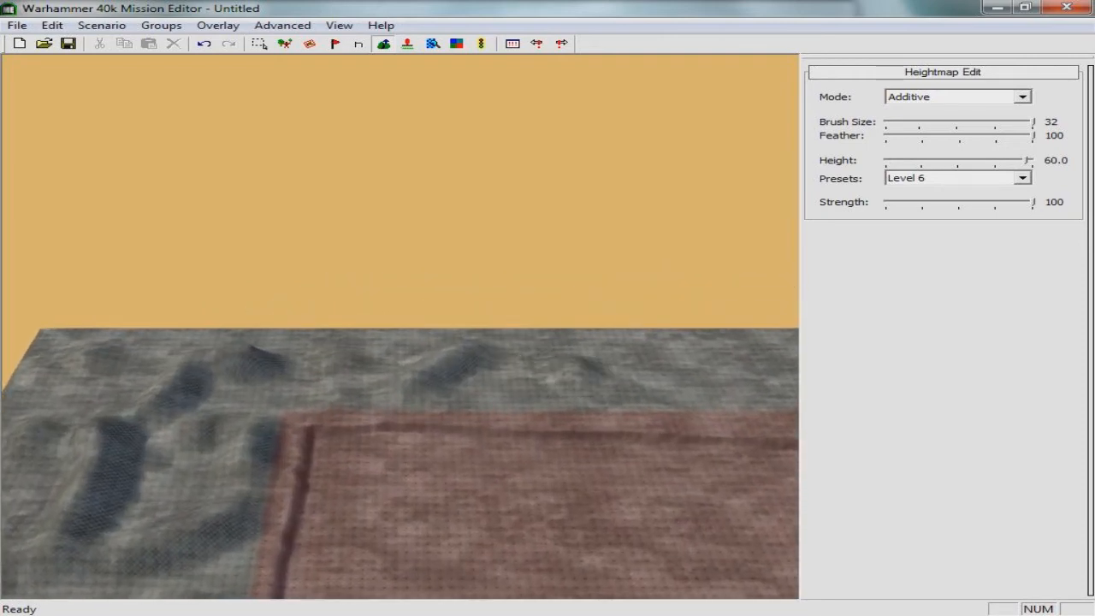
{"action": "left_click", "coordinate": [653, 375]}
{"action": "mouse_move", "coordinate": [286, 333]}
{"action": "middle_mouse_down"}
{"action": "mouse_move", "coordinate": [744, 330]}
{"action": "mouse_move", "coordinate": [459, 354]}
{"action": "mouse_move", "coordinate": [436, 319]}
{"action": "middle_mouse_up"}
{"action": "left_click_drag", "start_coordinate": [438, 319], "coordinate": [481, 284]}
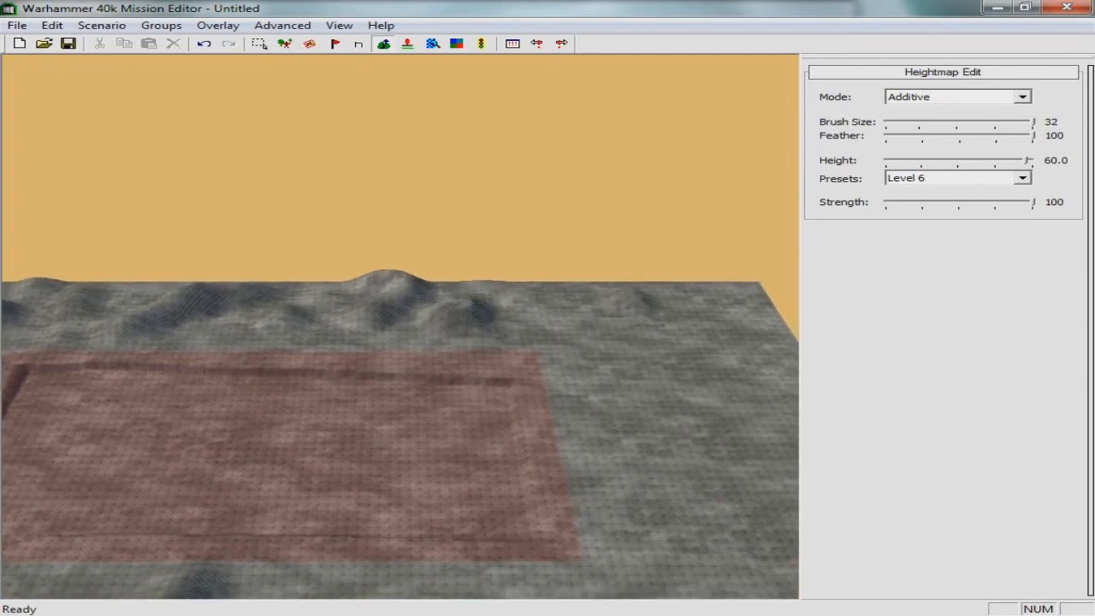
Scatter hills over the wide open ground beyond the remaining short end of the red area, out to the map edge
{"action": "left_click_drag", "start_coordinate": [655, 289], "coordinate": [580, 359]}
{"action": "left_click_drag", "start_coordinate": [697, 397], "coordinate": [668, 336]}
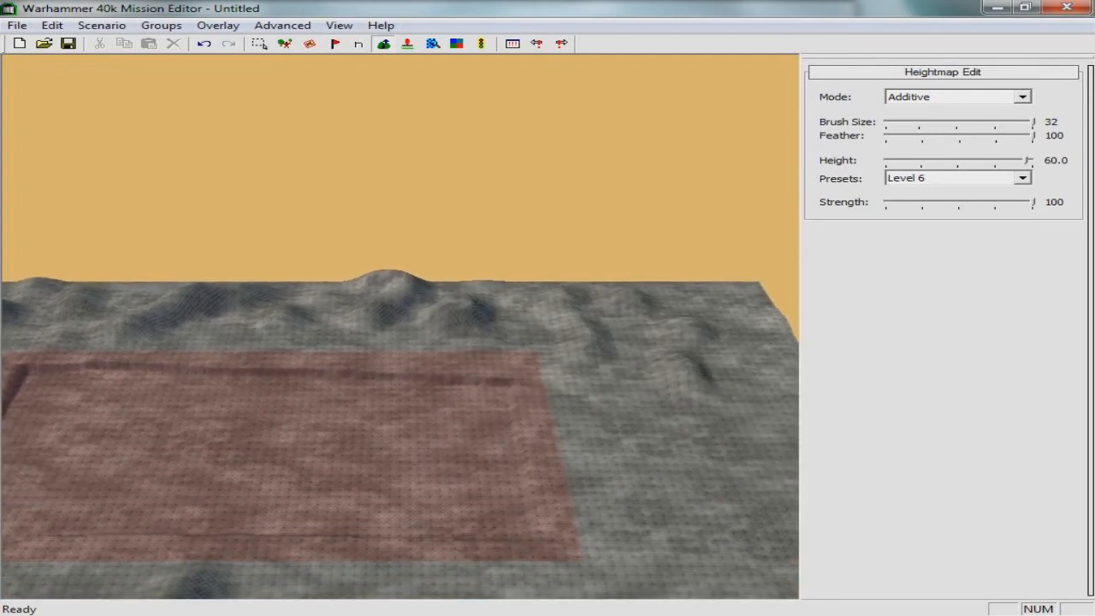
{"action": "scroll", "coordinate": [753, 396], "scroll_direction": "down", "scroll_amount": 2}
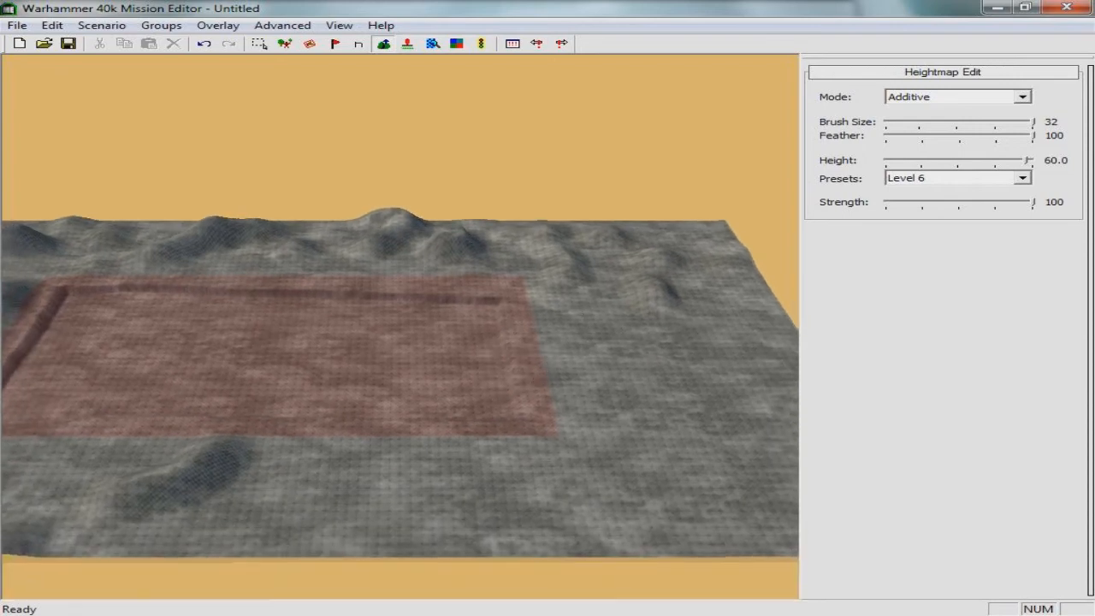
{"action": "mouse_move", "coordinate": [609, 402]}
{"action": "left_mouse_down"}
{"action": "mouse_move", "coordinate": [318, 470]}
{"action": "mouse_move", "coordinate": [411, 518]}
{"action": "mouse_move", "coordinate": [557, 470]}
{"action": "mouse_move", "coordinate": [676, 530]}
{"action": "left_mouse_up"}
{"action": "middle_click_drag", "start_coordinate": [736, 377], "coordinate": [575, 440]}
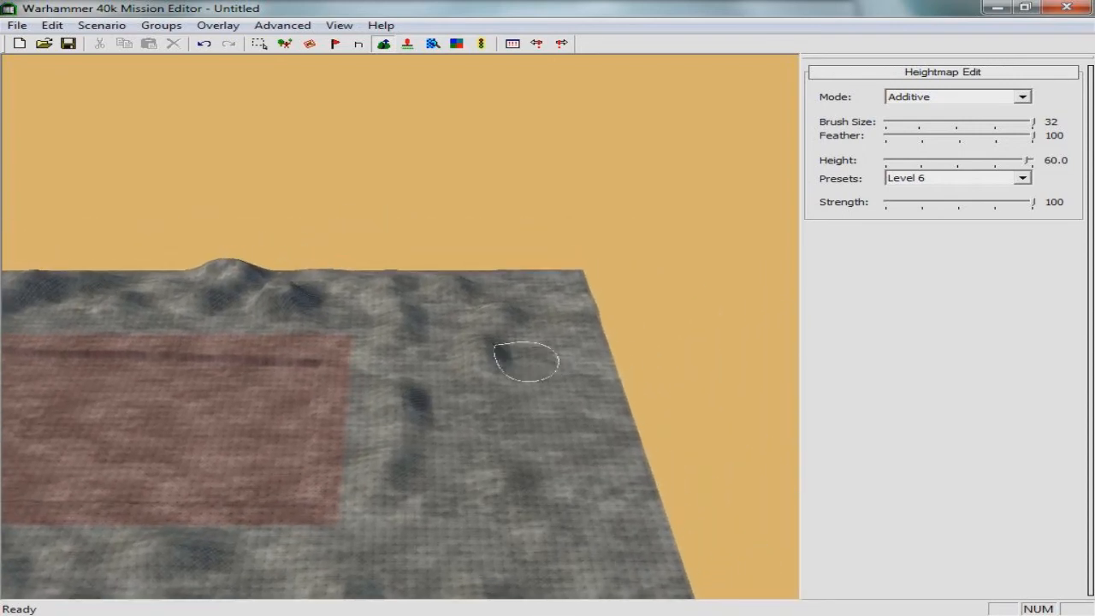
{"action": "scroll", "coordinate": [612, 445], "scroll_direction": "down", "scroll_amount": 3}
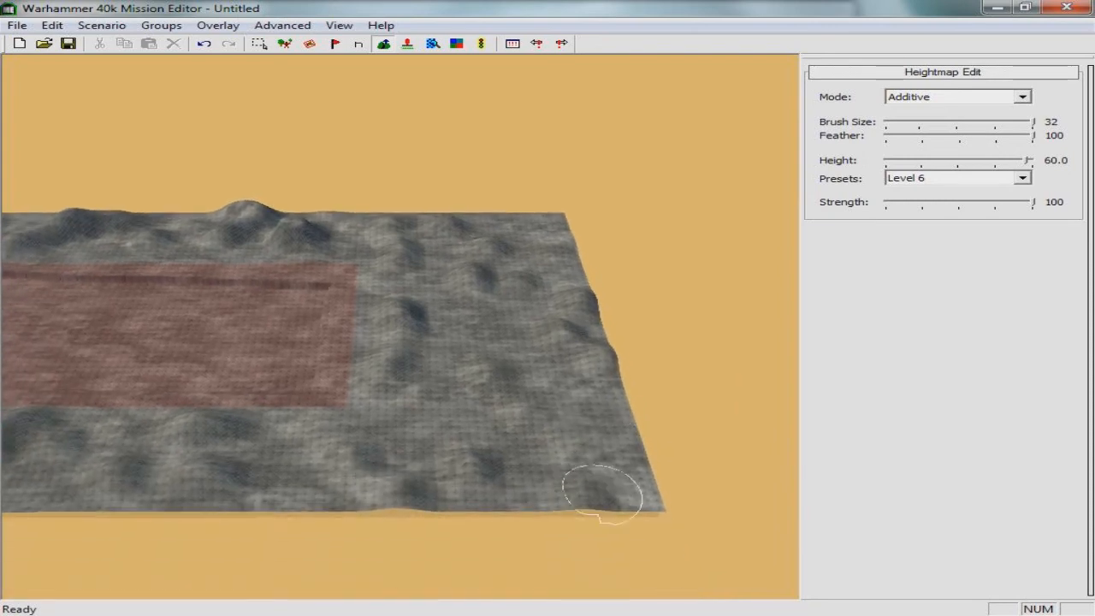
Switch the heightmap brush to Set Value mode with the Above Water Surface height preset
{"action": "middle_click_drag", "start_coordinate": [470, 442], "coordinate": [472, 442], "text": "alt"}
{"action": "scroll", "coordinate": [470, 443], "scroll_direction": "up", "scroll_amount": 5}
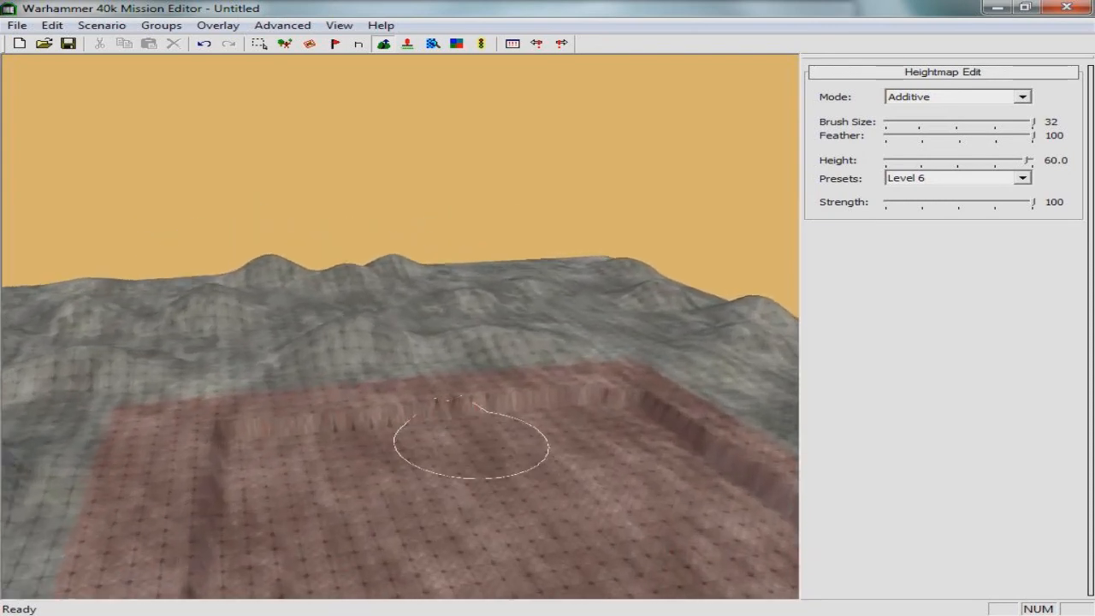
{"action": "left_click", "coordinate": [1023, 97]}
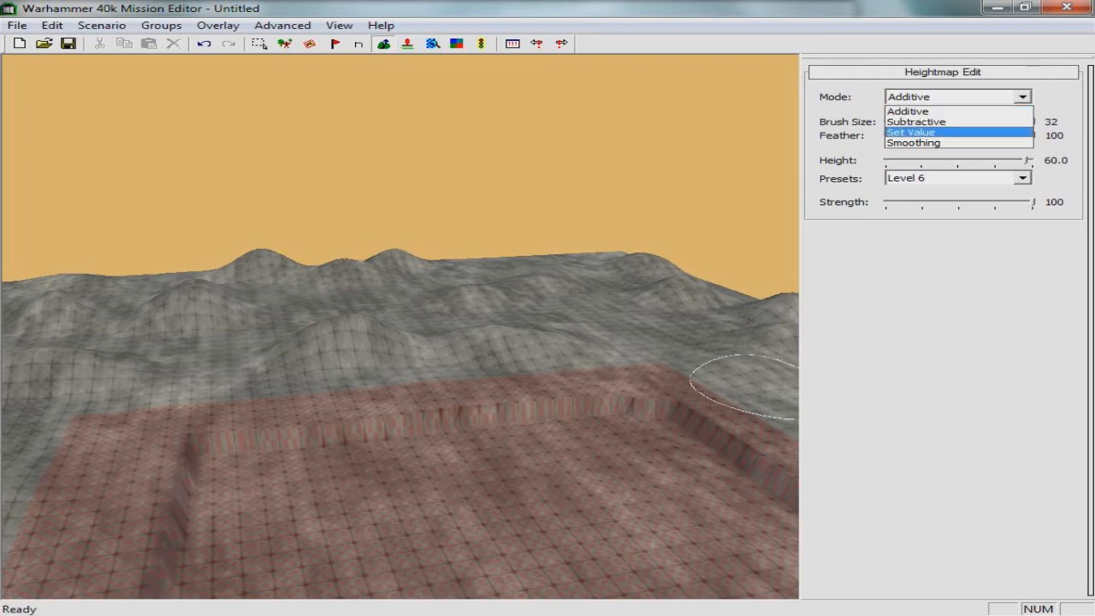
{"action": "left_click", "coordinate": [942, 132]}
{"action": "key", "text": "Tab"}
{"action": "key", "text": "alt+Down"}
{"action": "key", "text": "Up"}
{"action": "key", "text": "Up"}
{"action": "key", "text": "Up"}
{"action": "key", "text": "Up"}
{"action": "key", "text": "Up"}
{"action": "key", "text": "Up"}
{"action": "key", "text": "Down"}
{"action": "key", "text": "Up"}
{"action": "key", "text": "Return"}
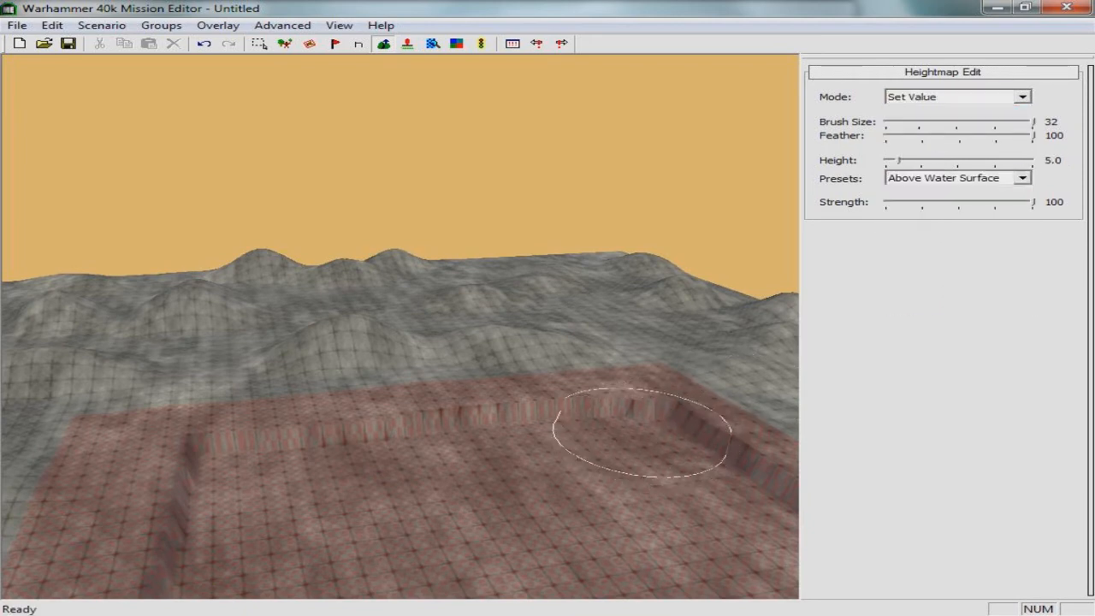
Paint the sunken floor of the red area to Above Water Surface height, from one short end along the long wall
{"action": "mouse_move", "coordinate": [482, 469]}
{"action": "left_mouse_down"}
{"action": "mouse_move", "coordinate": [411, 460]}
{"action": "mouse_move", "coordinate": [245, 476]}
{"action": "left_mouse_up"}
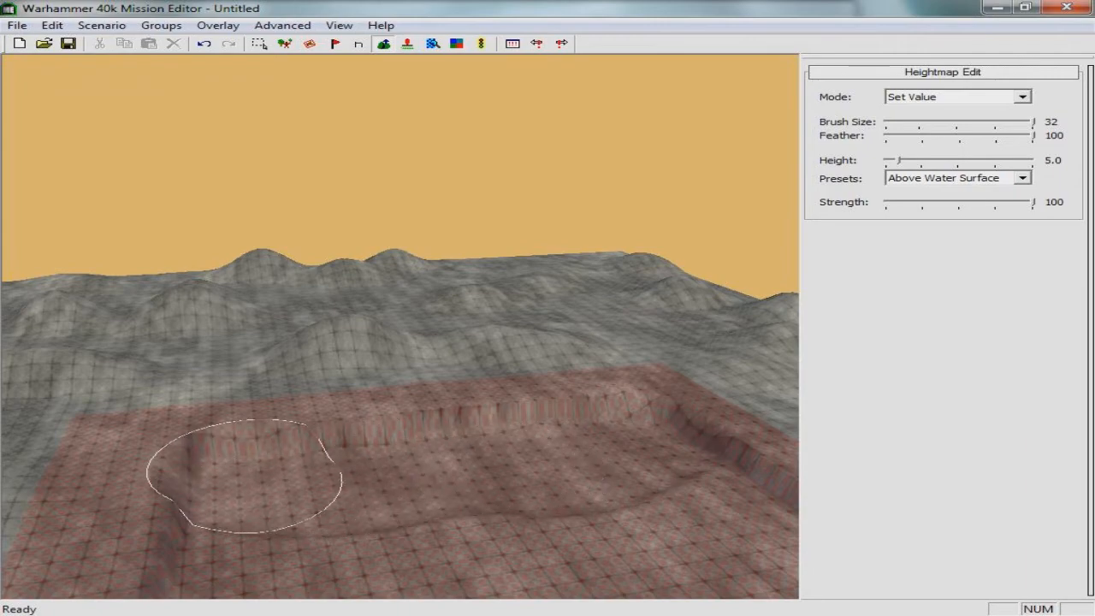
{"action": "scroll", "coordinate": [572, 530], "scroll_direction": "down", "scroll_amount": 5}
{"action": "middle_click_drag", "start_coordinate": [572, 531], "coordinate": [634, 514]}
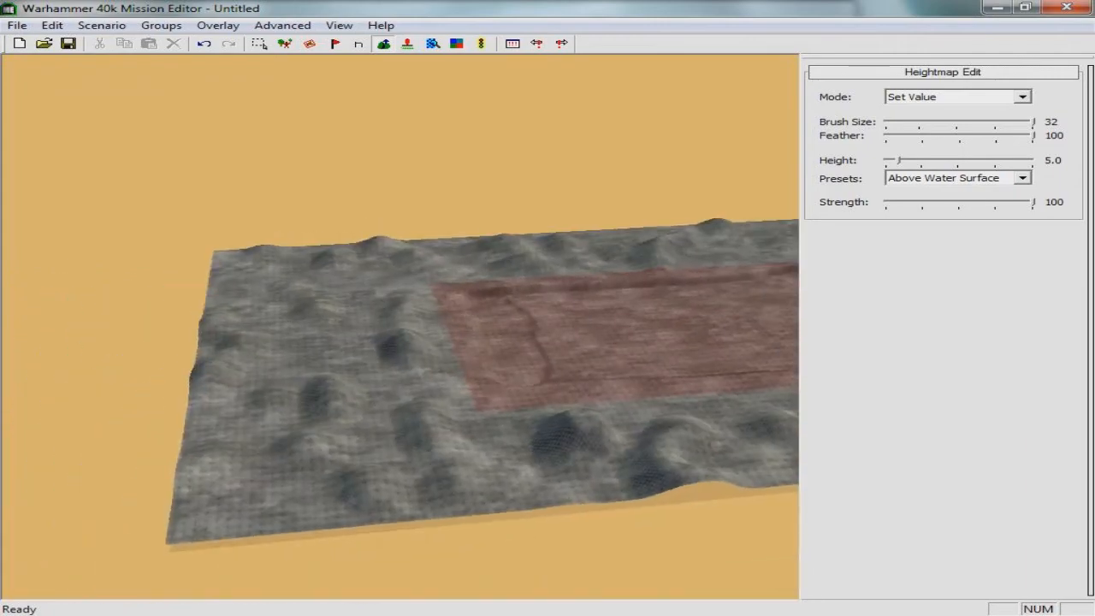
{"action": "scroll", "coordinate": [560, 528], "scroll_direction": "up", "scroll_amount": 5}
{"action": "middle_click_drag", "start_coordinate": [559, 528], "coordinate": [356, 467]}
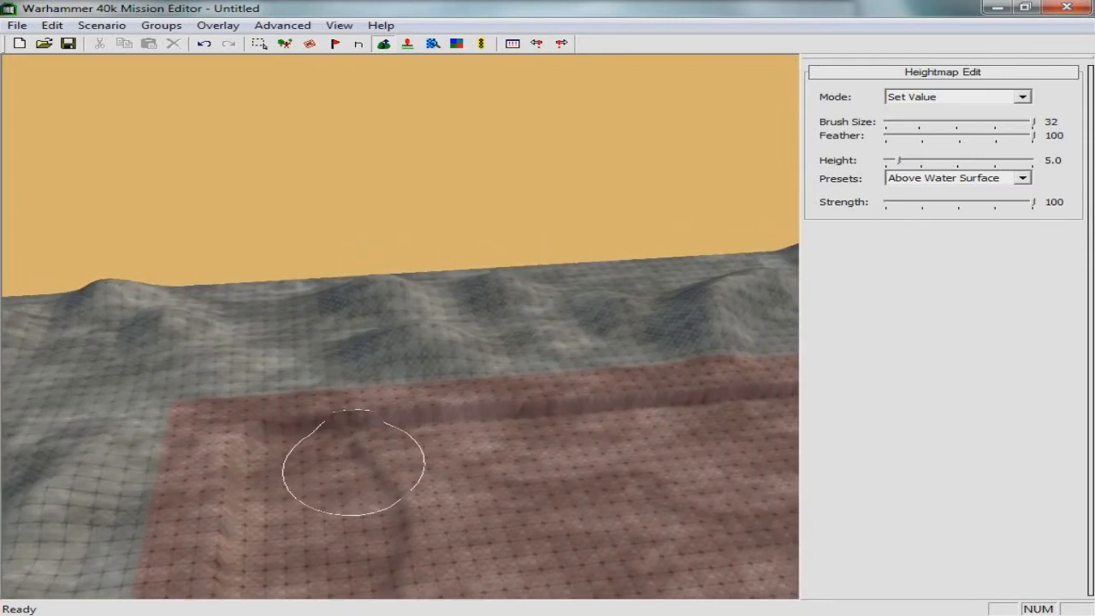
{"action": "middle_click_drag", "start_coordinate": [626, 496], "coordinate": [356, 455]}
{"action": "middle_click_drag", "start_coordinate": [792, 401], "coordinate": [305, 418]}
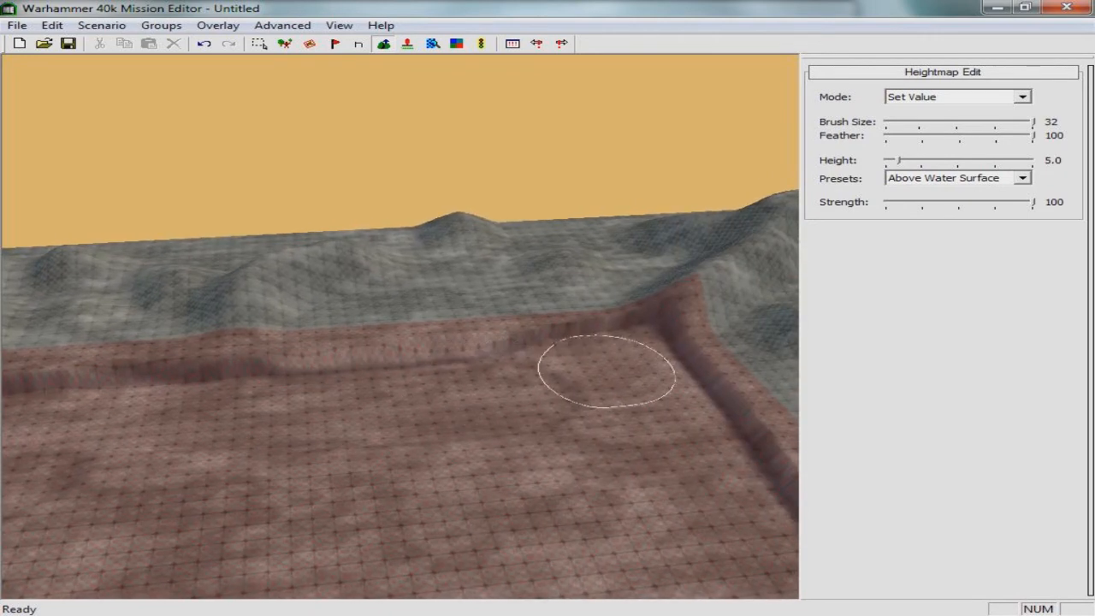
{"action": "middle_click_drag", "start_coordinate": [660, 587], "coordinate": [507, 395]}
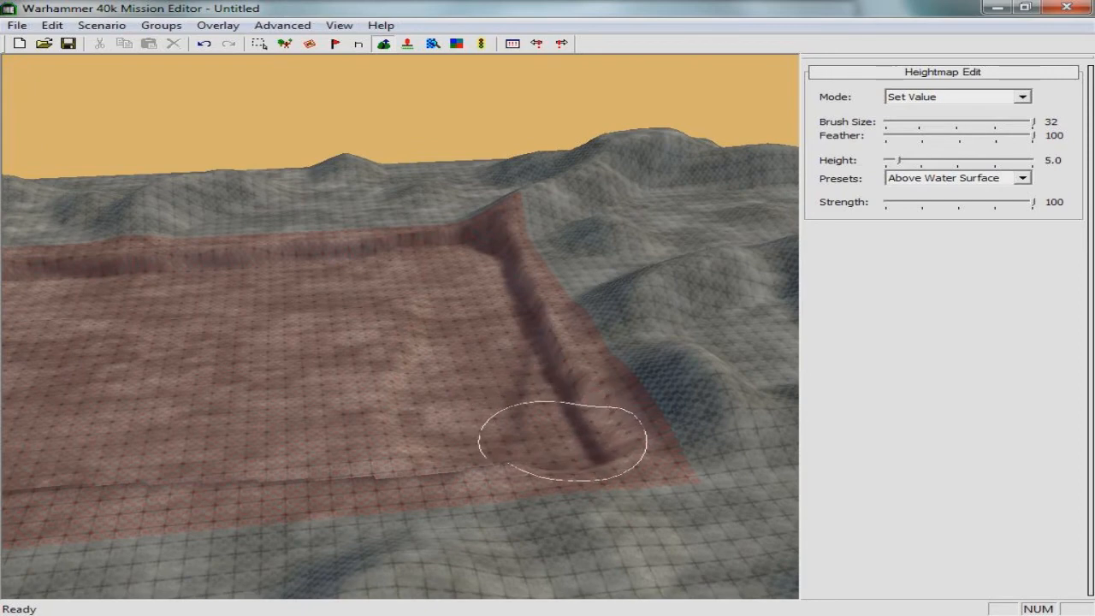
Level the rest of the red area's floor to Above Water Surface height, including the corner and the opposite long side
{"action": "left_click_drag", "start_coordinate": [563, 440], "coordinate": [508, 444]}
{"action": "left_click_drag", "start_coordinate": [394, 326], "coordinate": [154, 439]}
{"action": "mouse_move", "coordinate": [269, 415]}
{"action": "middle_mouse_down"}
{"action": "mouse_move", "coordinate": [231, 435]}
{"action": "mouse_move", "coordinate": [423, 337]}
{"action": "middle_mouse_up"}
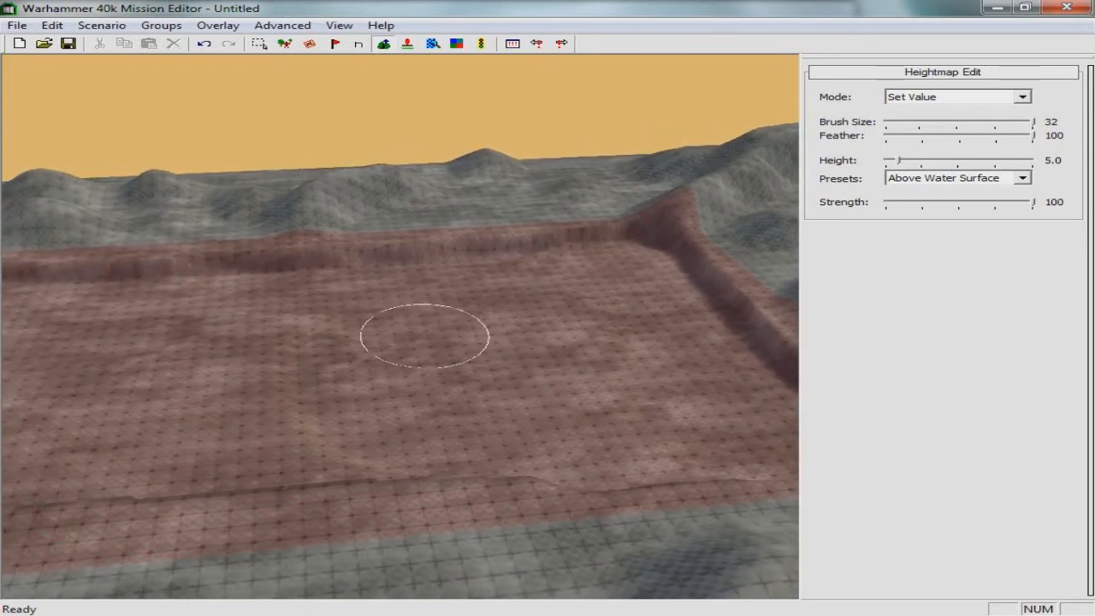
{"action": "mouse_move", "coordinate": [43, 460]}
{"action": "middle_mouse_down"}
{"action": "mouse_move", "coordinate": [323, 340]}
{"action": "mouse_move", "coordinate": [451, 374]}
{"action": "middle_mouse_up"}
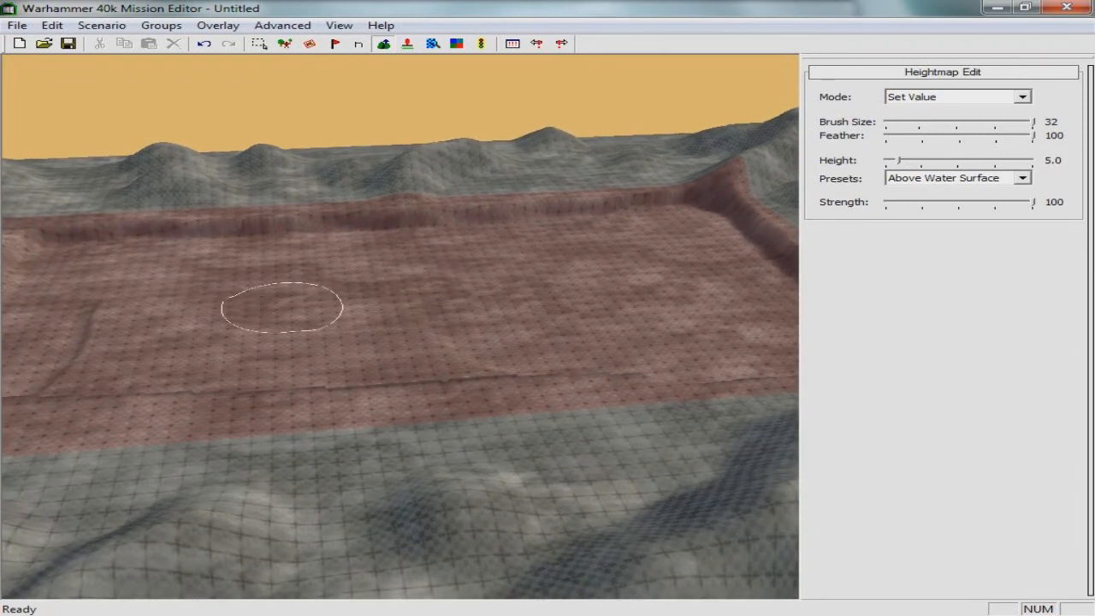
{"action": "mouse_move", "coordinate": [71, 366]}
{"action": "left_mouse_down"}
{"action": "mouse_move", "coordinate": [403, 367]}
{"action": "mouse_move", "coordinate": [533, 359]}
{"action": "mouse_move", "coordinate": [549, 346]}
{"action": "left_mouse_up"}
{"action": "middle_click_drag", "start_coordinate": [549, 346], "coordinate": [587, 337]}
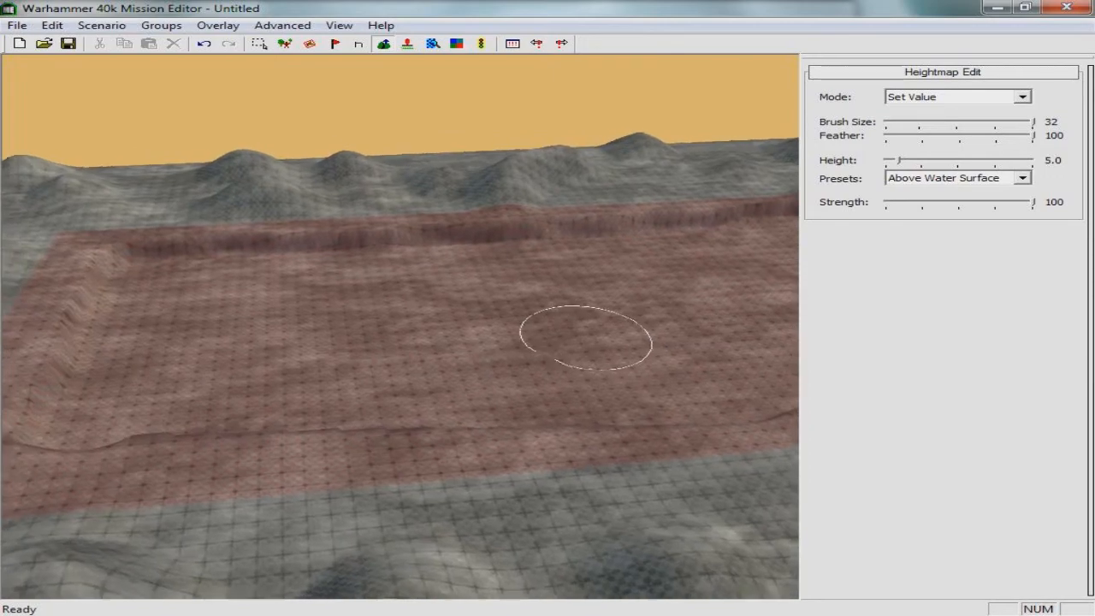
Place a chaos_hq structure from the Chaos race on the levelled floor near one short end of the playable area
{"action": "middle_click_drag", "start_coordinate": [304, 385], "coordinate": [411, 367]}
{"action": "scroll", "coordinate": [428, 385], "scroll_direction": "up", "scroll_amount": 5}
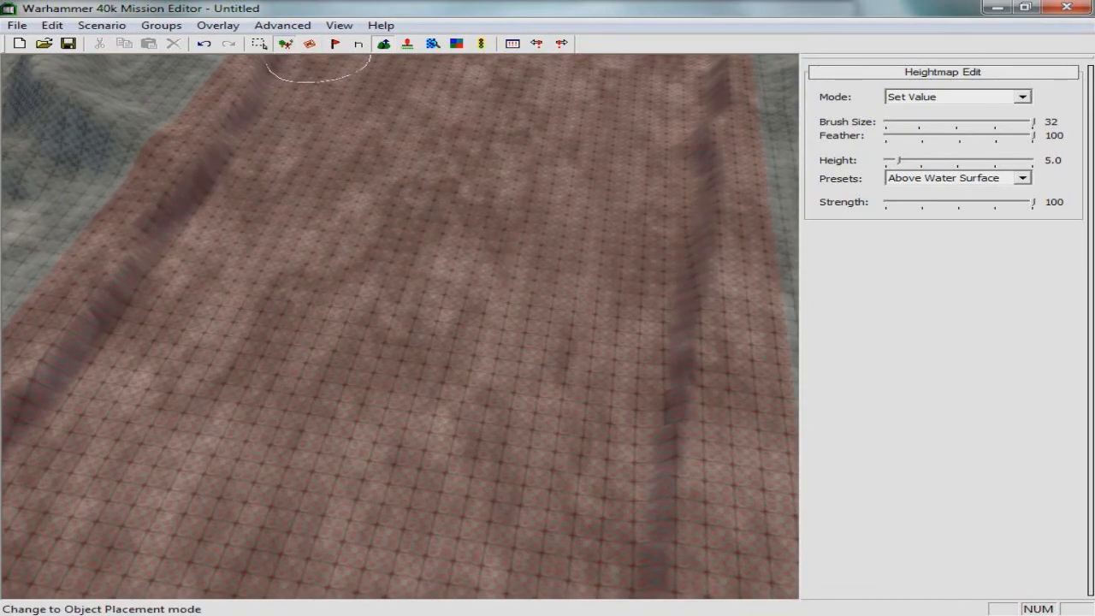
{"action": "left_click", "coordinate": [285, 43]}
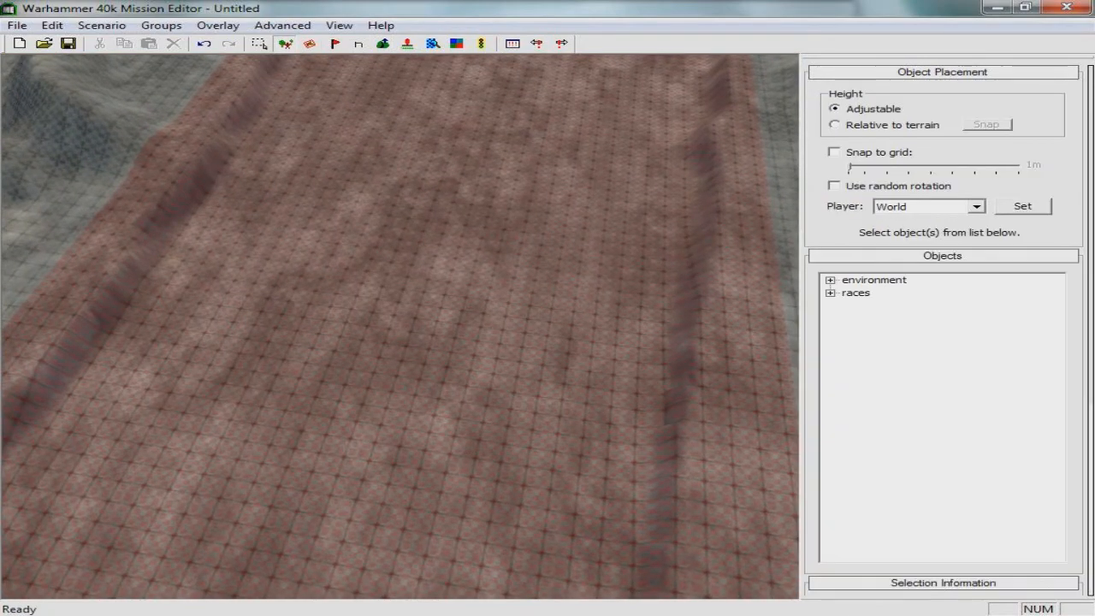
{"action": "left_click", "coordinate": [830, 293]}
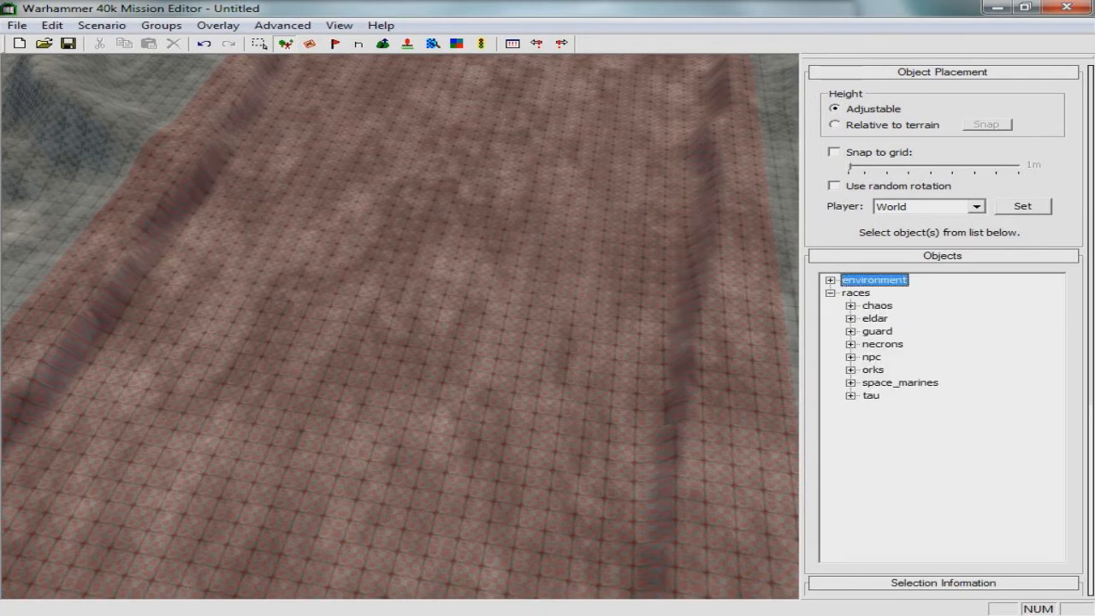
{"action": "left_click", "coordinate": [851, 306]}
{"action": "left_click", "coordinate": [871, 318]}
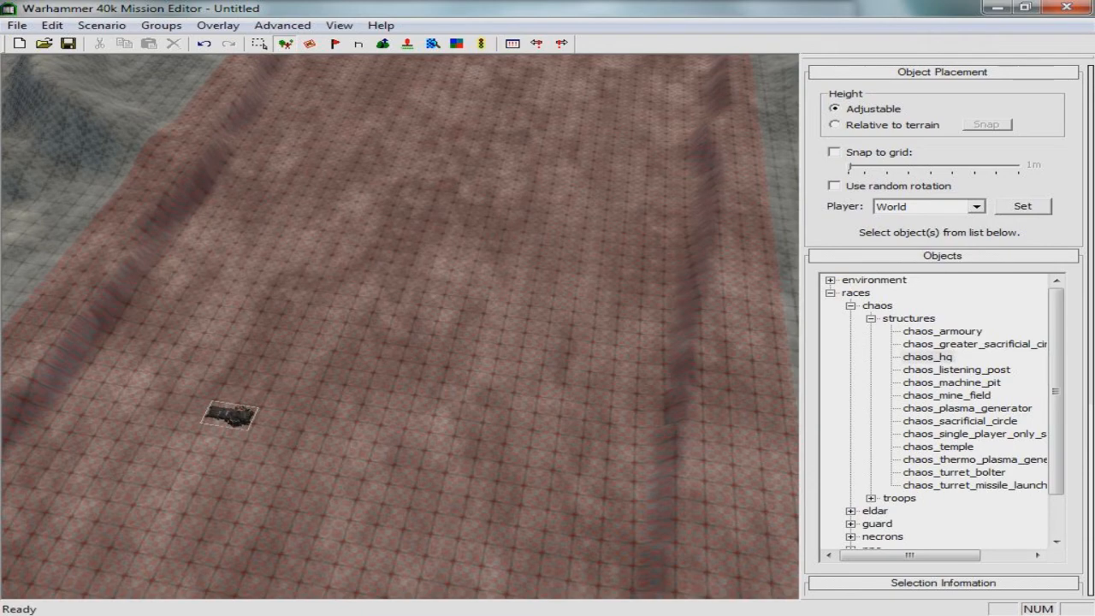
{"action": "middle_click_drag", "start_coordinate": [401, 343], "coordinate": [462, 223]}
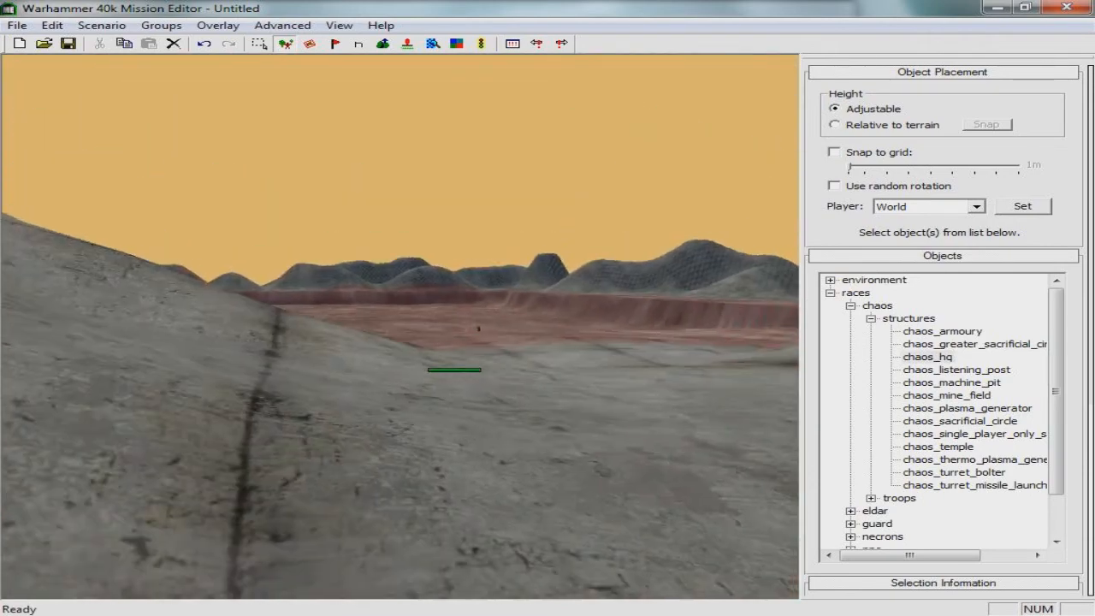
Examine the placed Chaos HQ, the sunken floor and its walls from near and far
{"action": "middle_click_drag", "start_coordinate": [400, 343], "coordinate": [242, 433]}
{"action": "scroll", "coordinate": [401, 342], "scroll_direction": "down", "scroll_amount": 5}
{"action": "scroll", "coordinate": [395, 398], "scroll_direction": "up", "scroll_amount": 3}
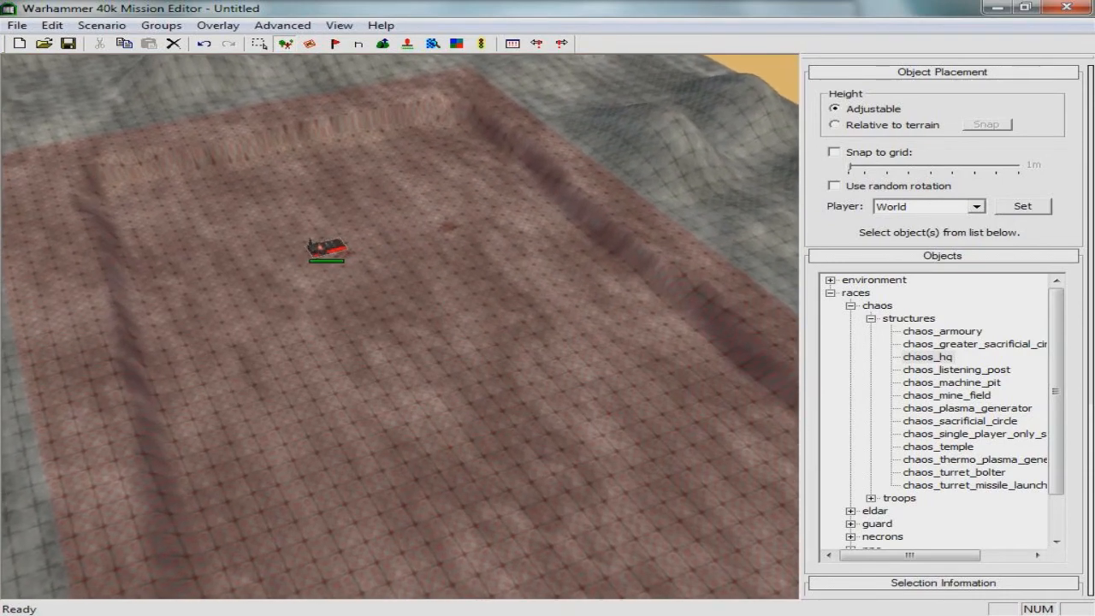
{"action": "middle_click_drag", "start_coordinate": [326, 257], "coordinate": [565, 411]}
{"action": "scroll", "coordinate": [315, 377], "scroll_direction": "up", "scroll_amount": 5}
{"action": "scroll", "coordinate": [400, 327], "scroll_direction": "down", "scroll_amount": 4}
{"action": "scroll", "coordinate": [565, 411], "scroll_direction": "up", "scroll_amount": 2}
{"action": "scroll", "coordinate": [557, 414], "scroll_direction": "up", "scroll_amount": 1}
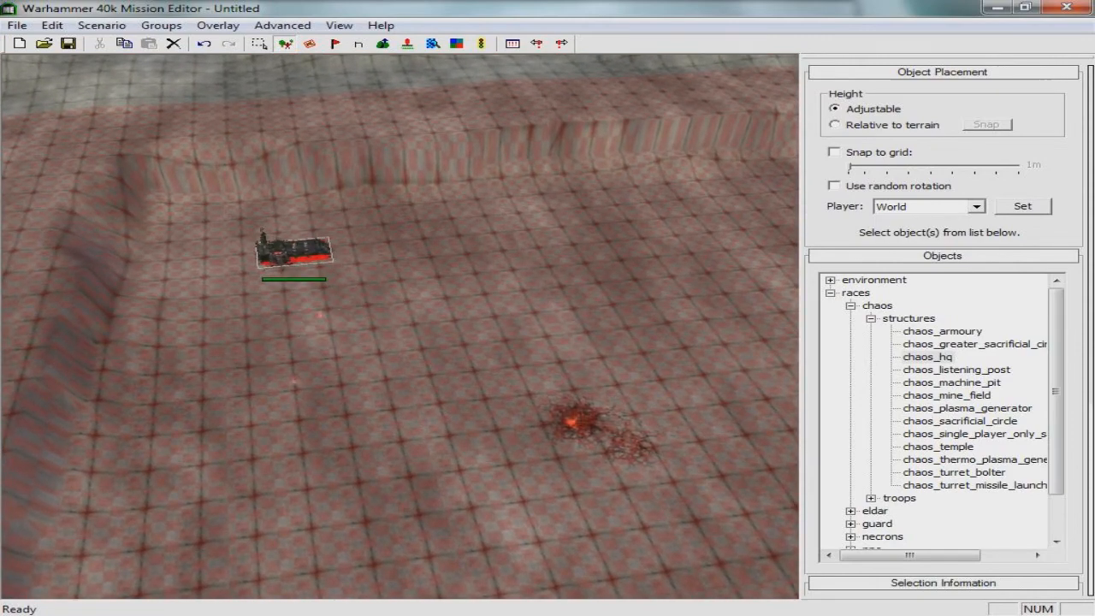
{"action": "middle_click_drag", "start_coordinate": [295, 261], "coordinate": [368, 386]}
{"action": "scroll", "coordinate": [400, 327], "scroll_direction": "down", "scroll_amount": 6}
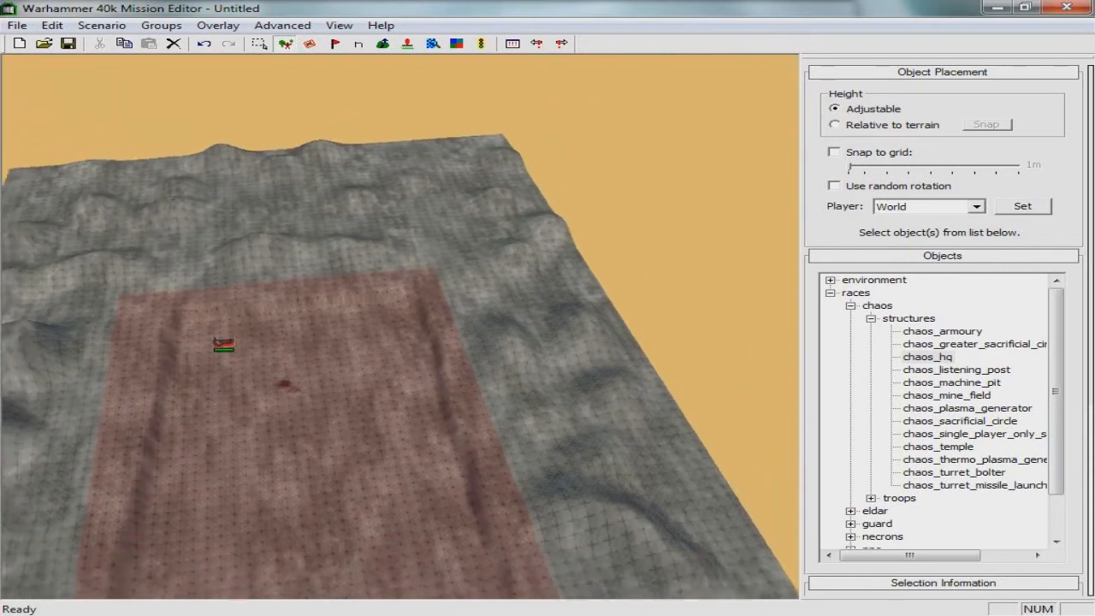
{"action": "scroll", "coordinate": [400, 327], "scroll_direction": "up", "scroll_amount": 4}
{"action": "scroll", "coordinate": [399, 327], "scroll_direction": "up", "scroll_amount": 1}
{"action": "middle_click_drag", "start_coordinate": [304, 372], "coordinate": [571, 391]}
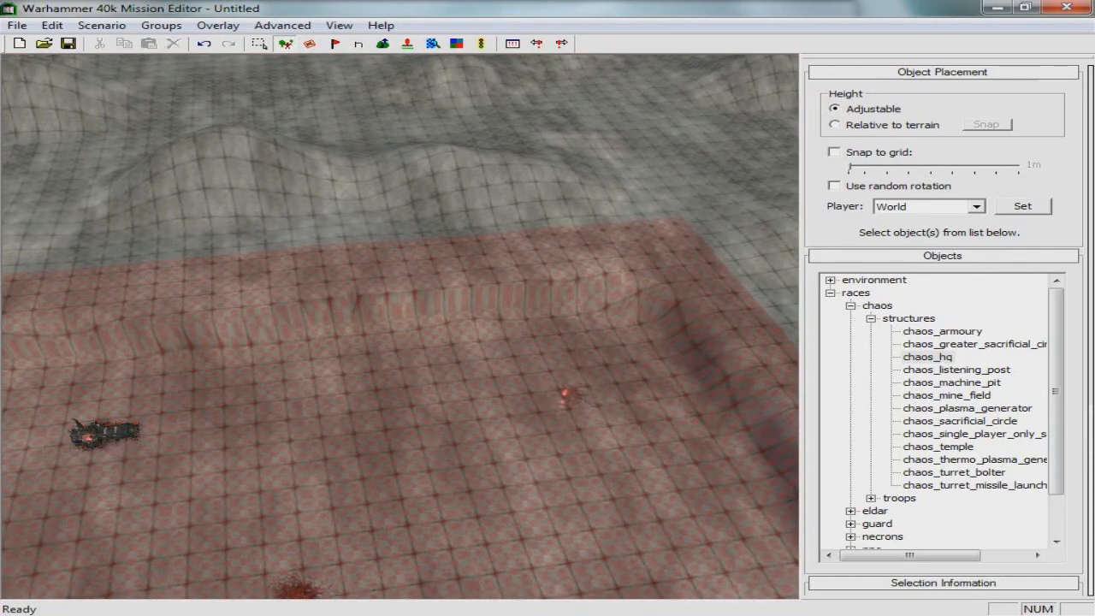
{"action": "middle_click_drag", "start_coordinate": [342, 368], "coordinate": [625, 283]}
{"action": "middle_click_drag", "start_coordinate": [558, 327], "coordinate": [411, 427]}
{"action": "scroll", "coordinate": [400, 327], "scroll_direction": "down", "scroll_amount": 4}
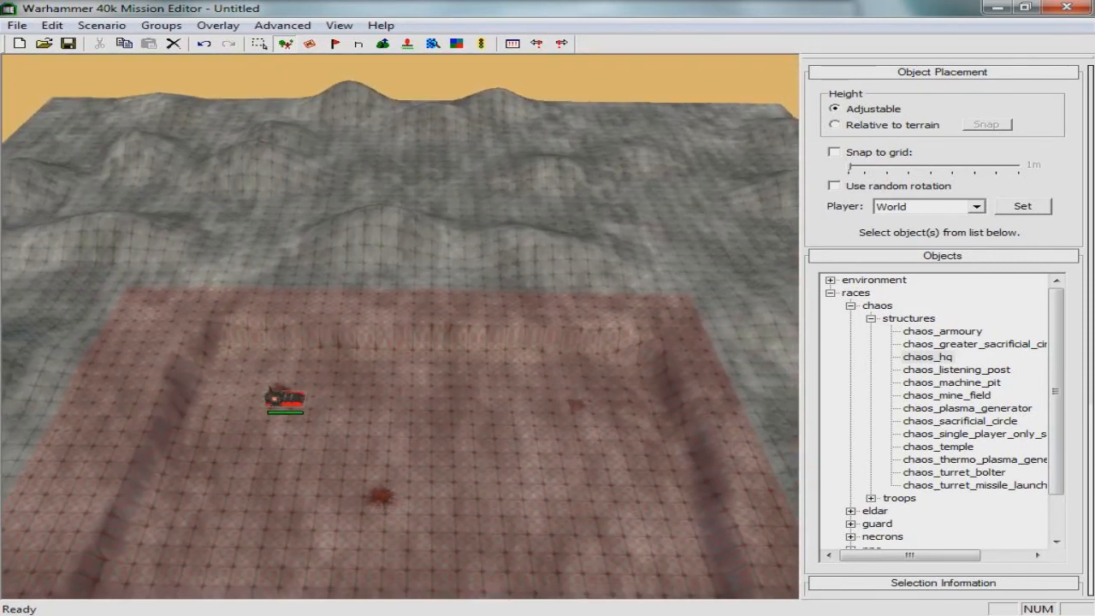
{"action": "scroll", "coordinate": [400, 327], "scroll_direction": "down", "scroll_amount": 3}
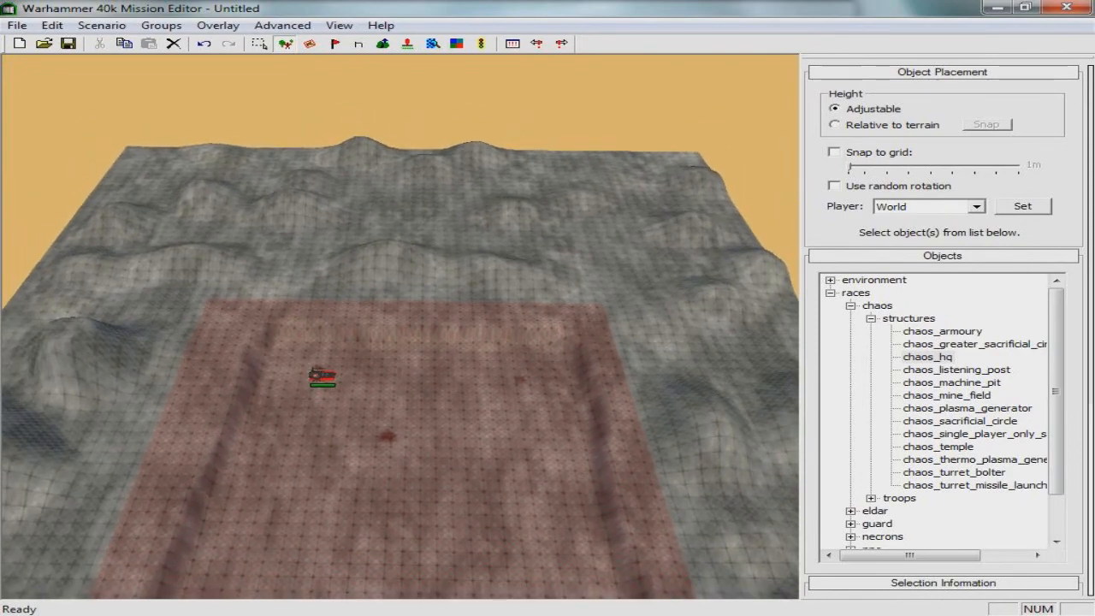
{"action": "scroll", "coordinate": [400, 326], "scroll_direction": "up", "scroll_amount": 5}
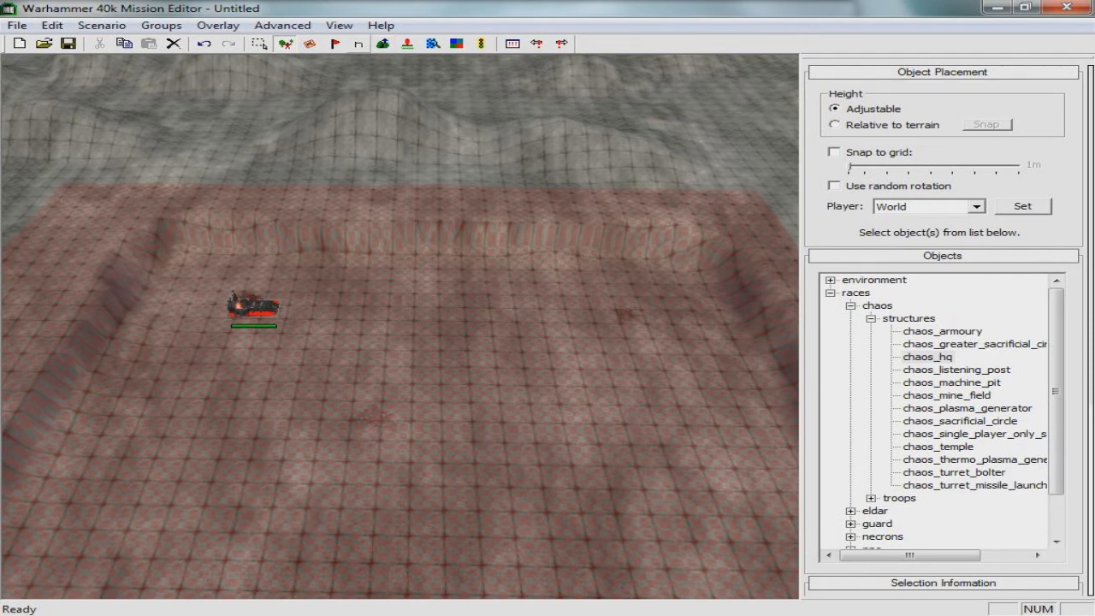
Show the ImpassEdit Map overlay and set the heightmap brush to Smoothing with brush size 12 and feather 0
{"action": "left_click", "coordinate": [219, 24]}
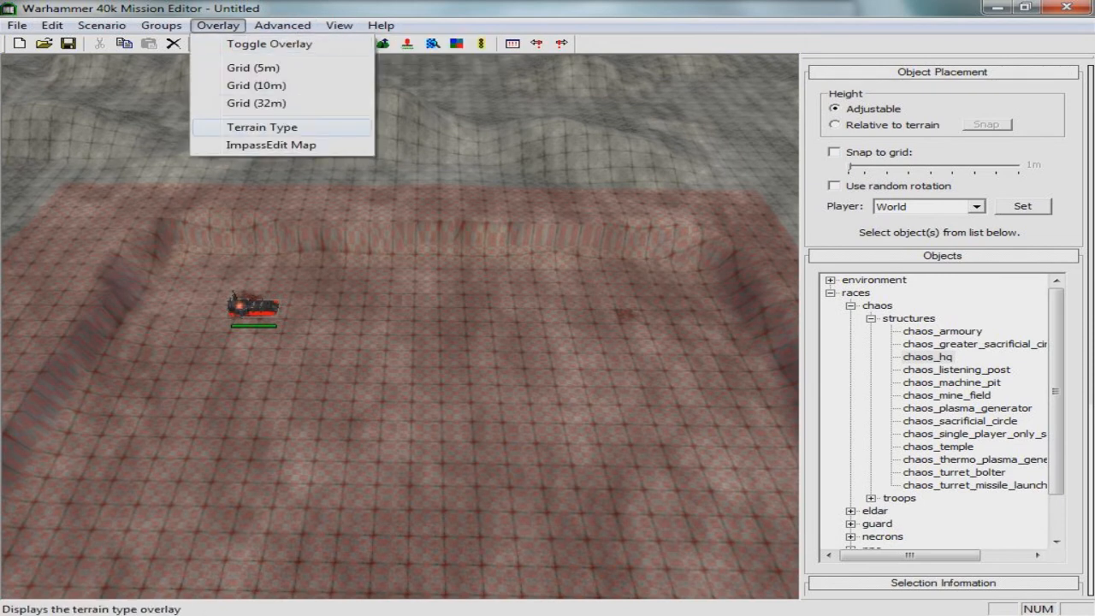
{"action": "left_click", "coordinate": [271, 145]}
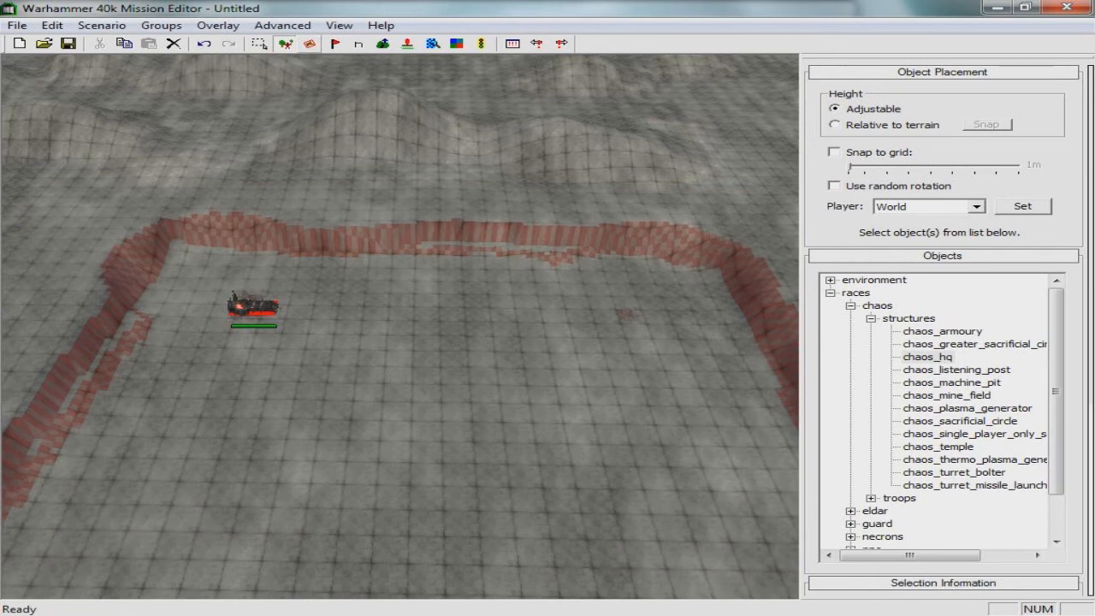
{"action": "left_click", "coordinate": [383, 43]}
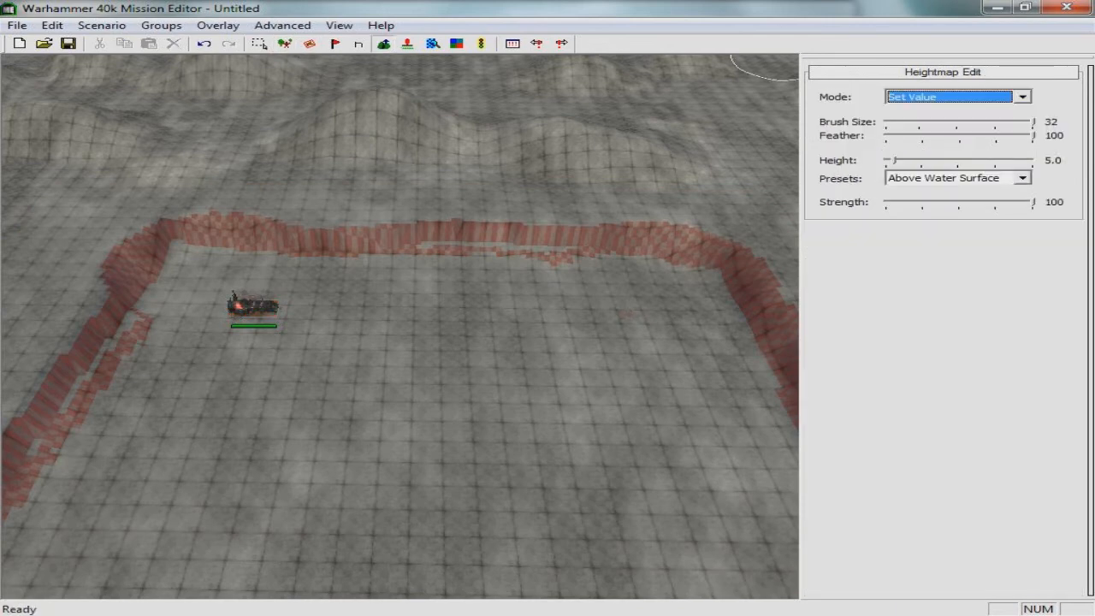
{"action": "left_click", "coordinate": [1022, 96]}
{"action": "left_click", "coordinate": [950, 142]}
{"action": "left_click_drag", "start_coordinate": [1033, 136], "coordinate": [1031, 135]}
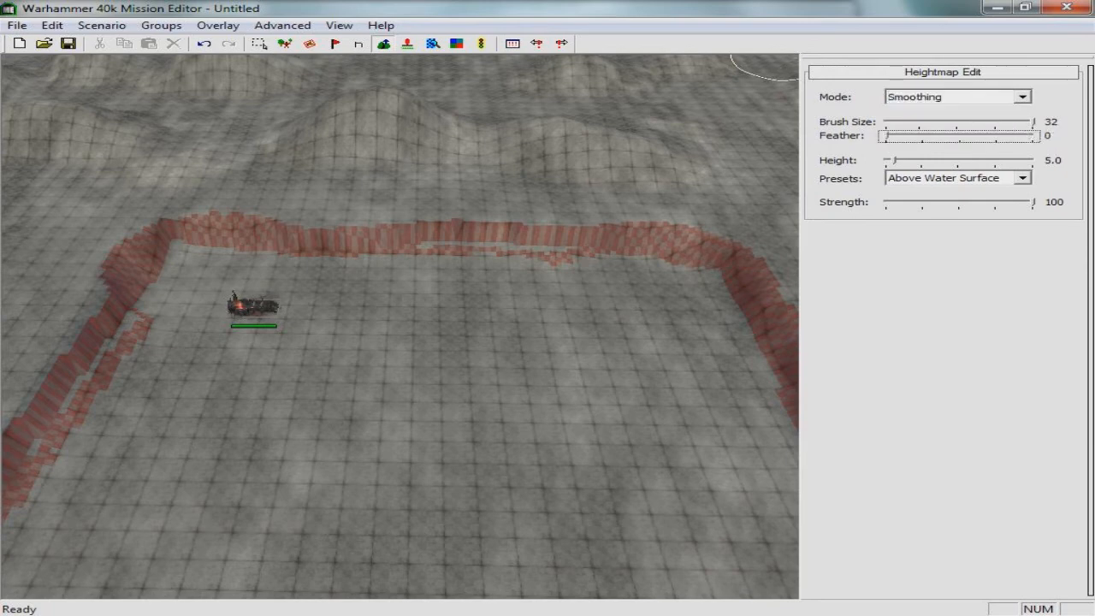
{"action": "left_click_drag", "start_coordinate": [1034, 123], "coordinate": [1005, 123]}
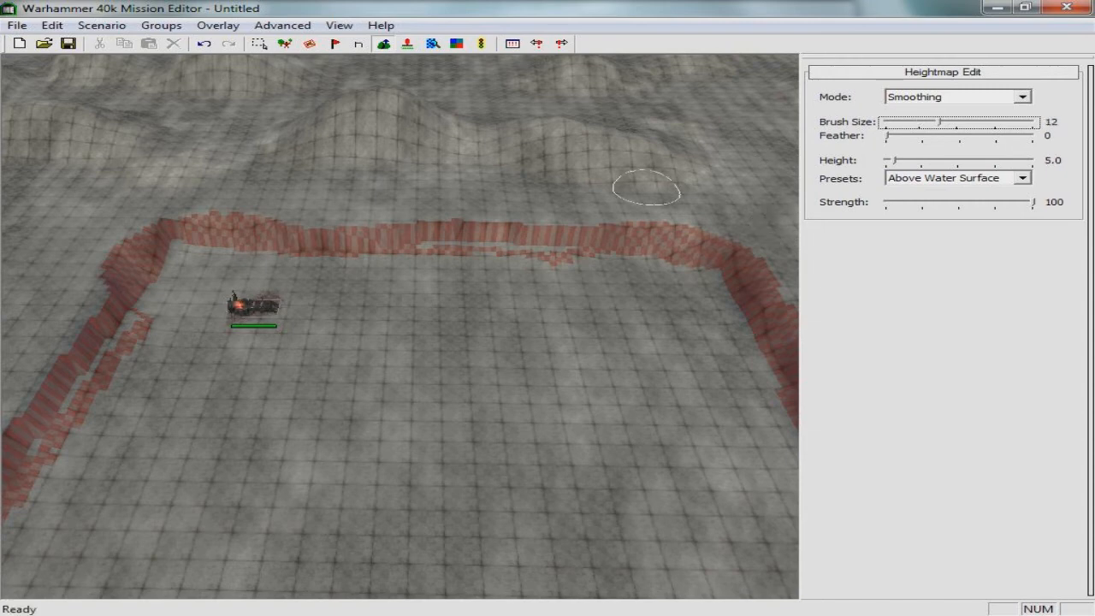
Smooth the steep wall along the short end behind the Chaos HQ, around the corner and along the adjoining long side
{"action": "mouse_move", "coordinate": [622, 240]}
{"action": "left_mouse_down"}
{"action": "mouse_move", "coordinate": [367, 247]}
{"action": "mouse_move", "coordinate": [232, 233]}
{"action": "left_mouse_up"}
{"action": "left_click_drag", "start_coordinate": [163, 239], "coordinate": [61, 418]}
{"action": "mouse_move", "coordinate": [61, 419]}
{"action": "middle_mouse_down"}
{"action": "mouse_move", "coordinate": [342, 396]}
{"action": "mouse_move", "coordinate": [648, 421]}
{"action": "middle_mouse_up"}
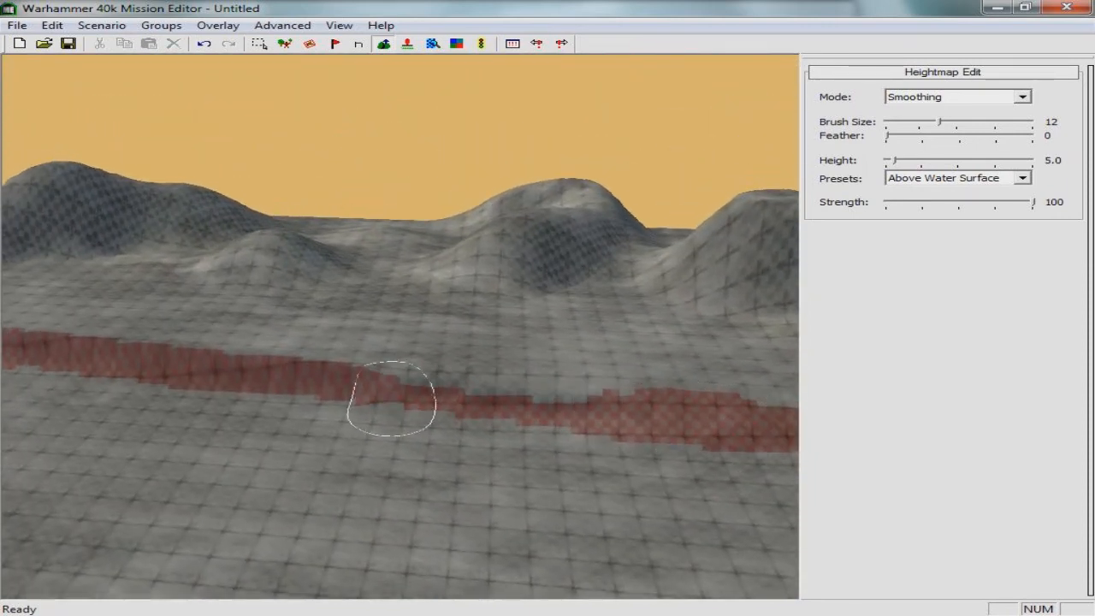
{"action": "middle_click_drag", "start_coordinate": [112, 373], "coordinate": [655, 380]}
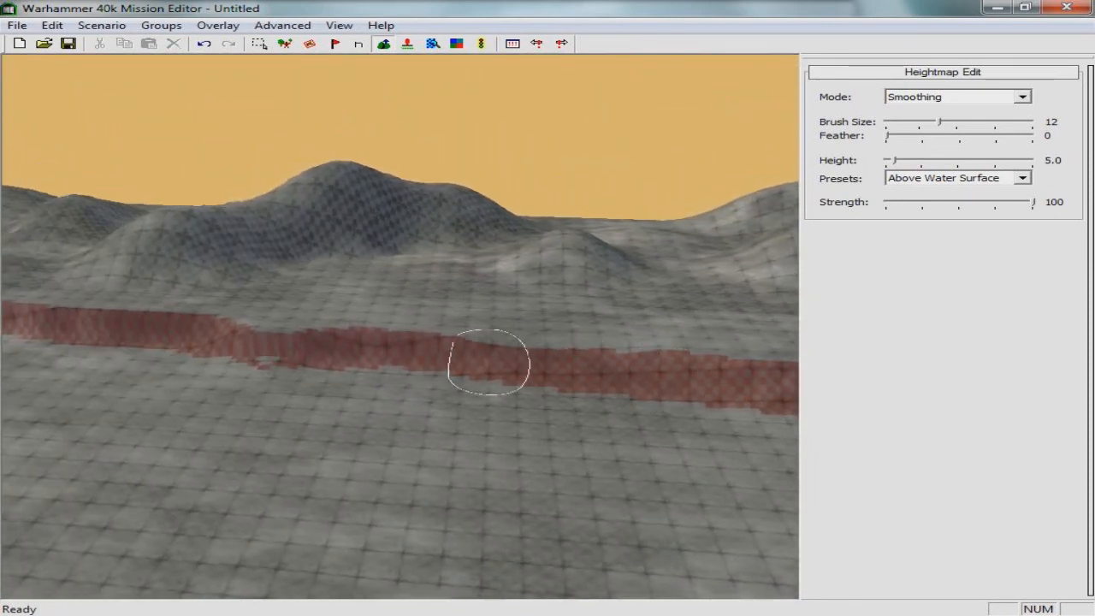
{"action": "mouse_move", "coordinate": [135, 331]}
{"action": "middle_mouse_down"}
{"action": "mouse_move", "coordinate": [213, 343]}
{"action": "mouse_move", "coordinate": [480, 520]}
{"action": "mouse_move", "coordinate": [486, 471]}
{"action": "middle_mouse_up"}
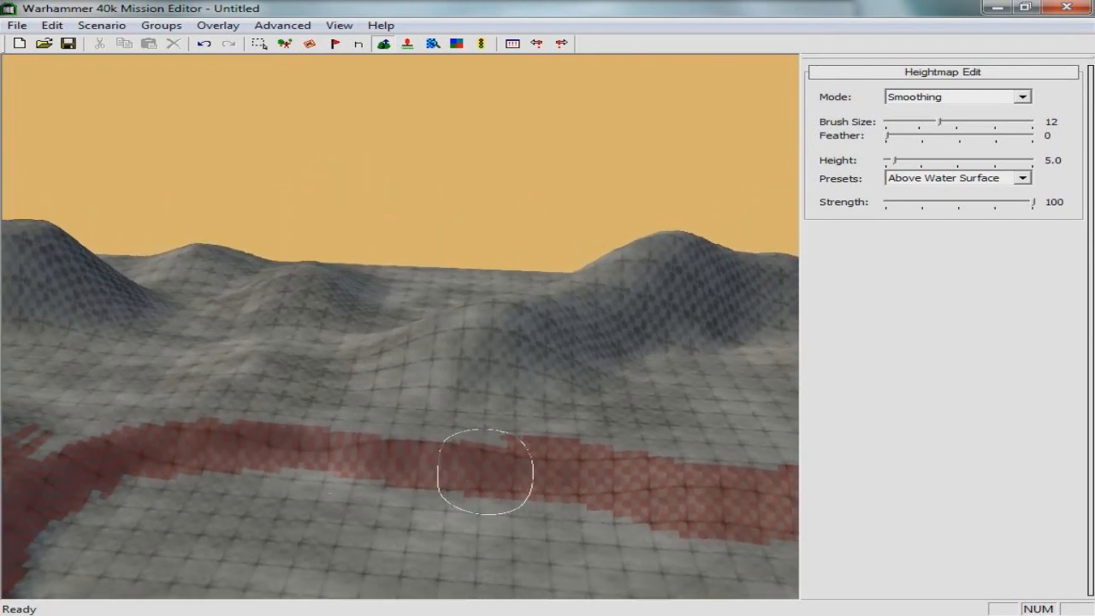
Smooth the wall along the far short end and the remaining long side of the playable area
{"action": "mouse_move", "coordinate": [56, 461]}
{"action": "middle_mouse_down"}
{"action": "mouse_move", "coordinate": [34, 459]}
{"action": "mouse_move", "coordinate": [338, 291]}
{"action": "middle_mouse_up"}
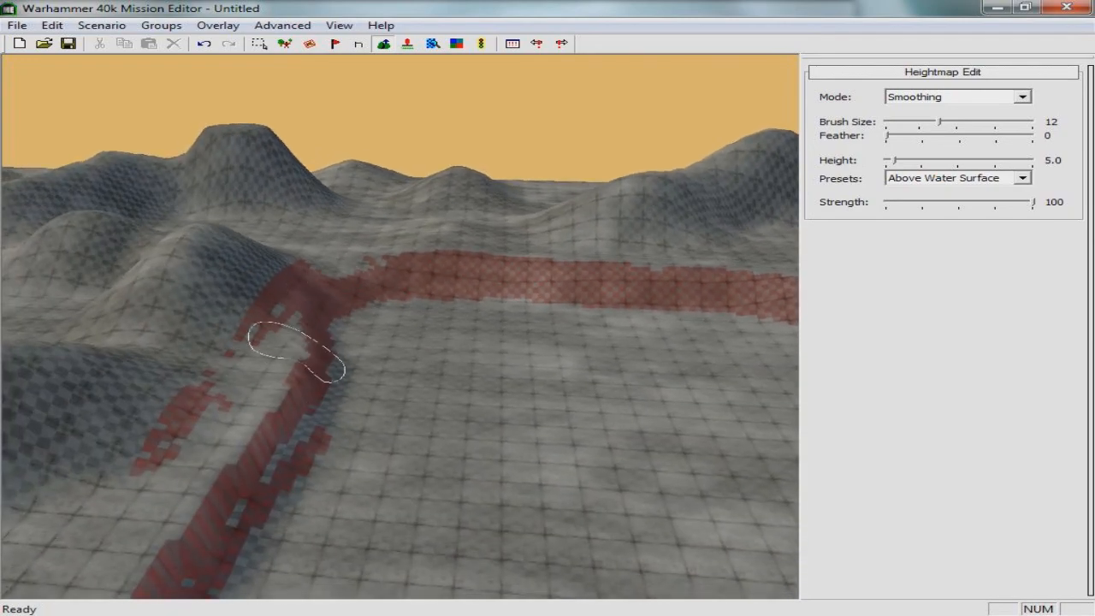
{"action": "left_click_drag", "start_coordinate": [208, 516], "coordinate": [206, 543]}
{"action": "middle_click_drag", "start_coordinate": [206, 544], "coordinate": [268, 324]}
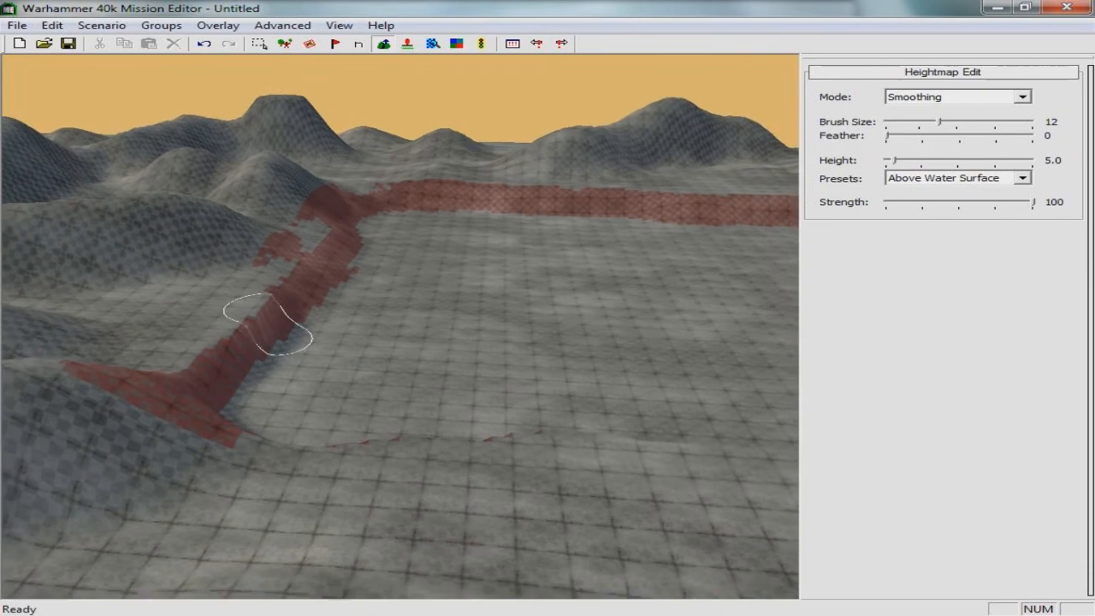
{"action": "middle_click_drag", "start_coordinate": [393, 454], "coordinate": [618, 430]}
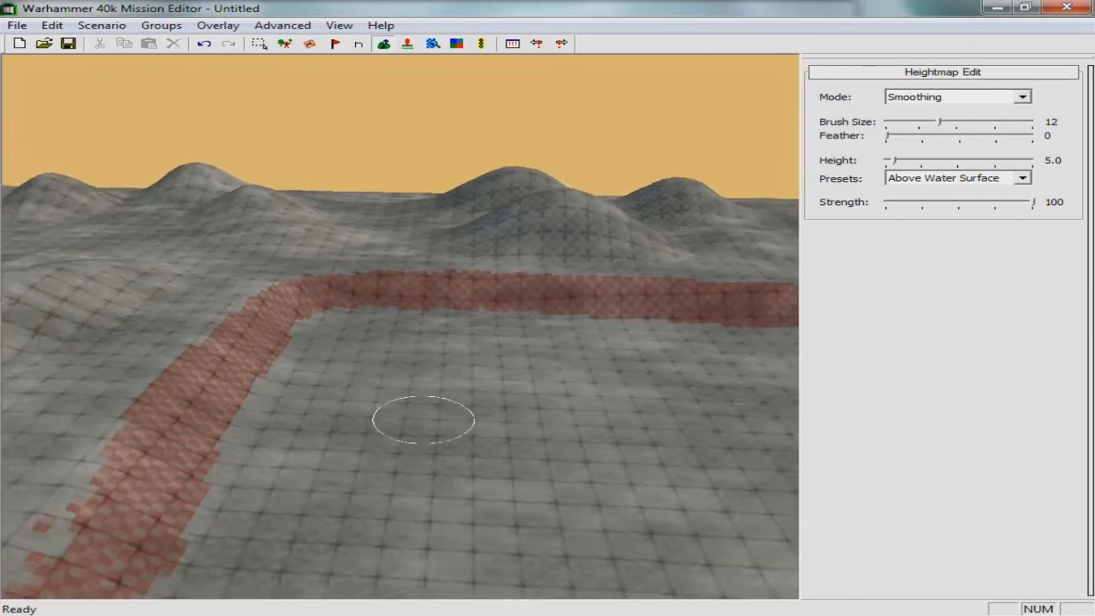
Examine the impassable band around the playable area and the surrounding hills across the whole map
{"action": "scroll", "coordinate": [419, 413], "scroll_direction": "down", "scroll_amount": 5}
{"action": "middle_click_drag", "start_coordinate": [424, 420], "coordinate": [421, 414]}
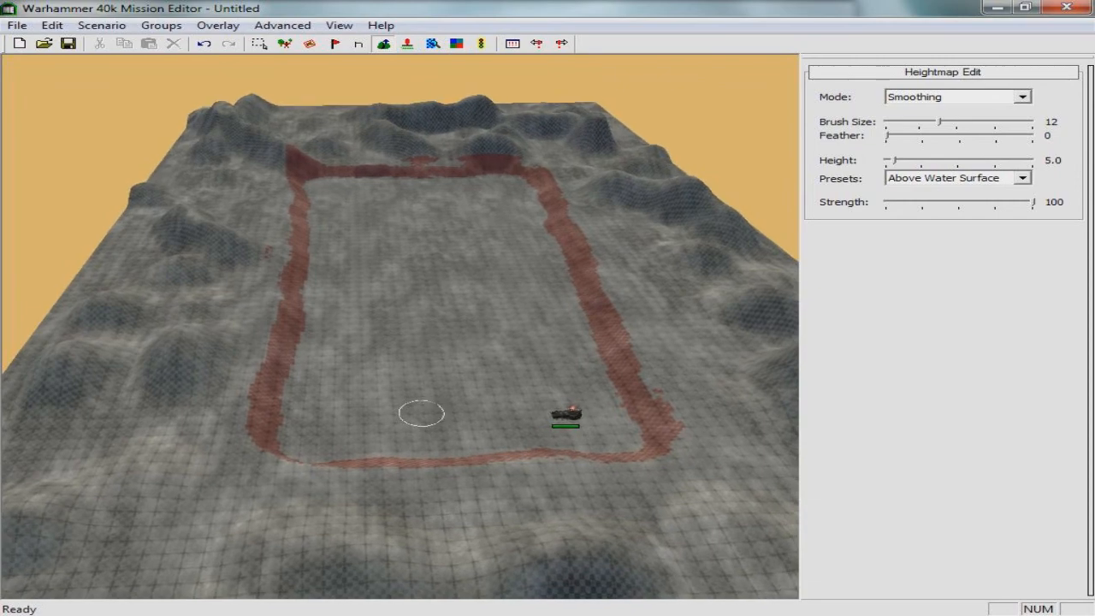
{"action": "scroll", "coordinate": [426, 385], "scroll_direction": "up", "scroll_amount": 5}
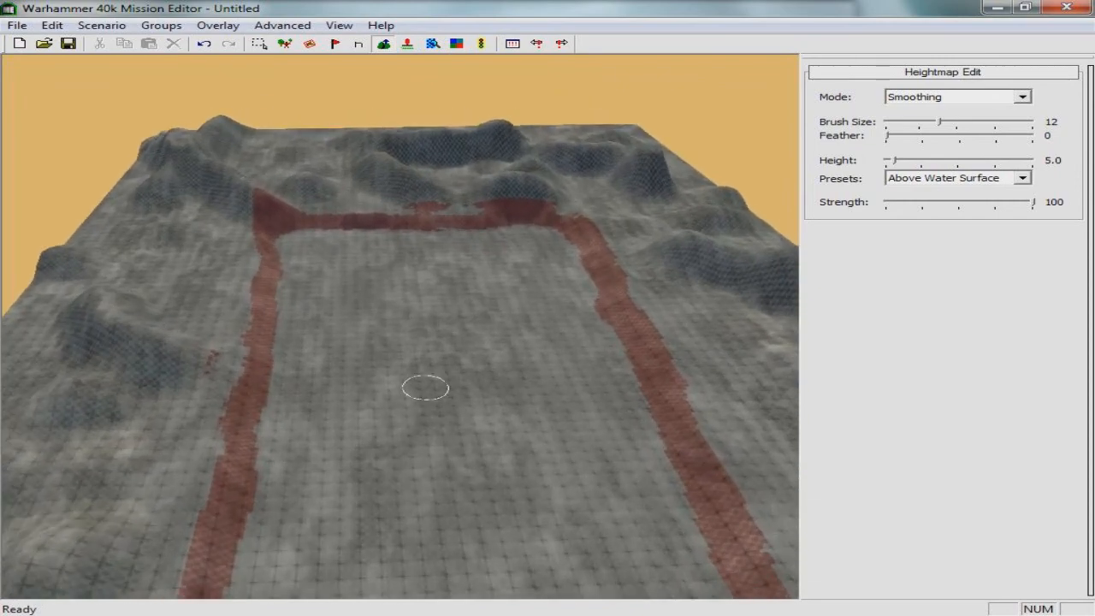
{"action": "mouse_move", "coordinate": [425, 388]}
{"action": "middle_mouse_down"}
{"action": "mouse_move", "coordinate": [479, 334]}
{"action": "mouse_move", "coordinate": [504, 394]}
{"action": "middle_mouse_up"}
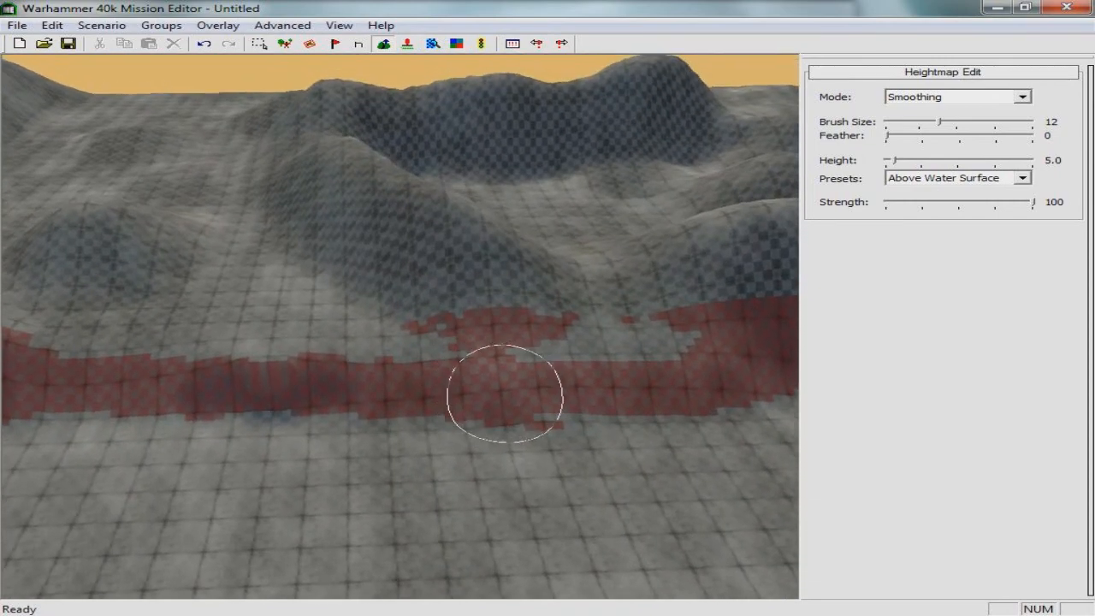
{"action": "scroll", "coordinate": [510, 403], "scroll_direction": "down", "scroll_amount": 6}
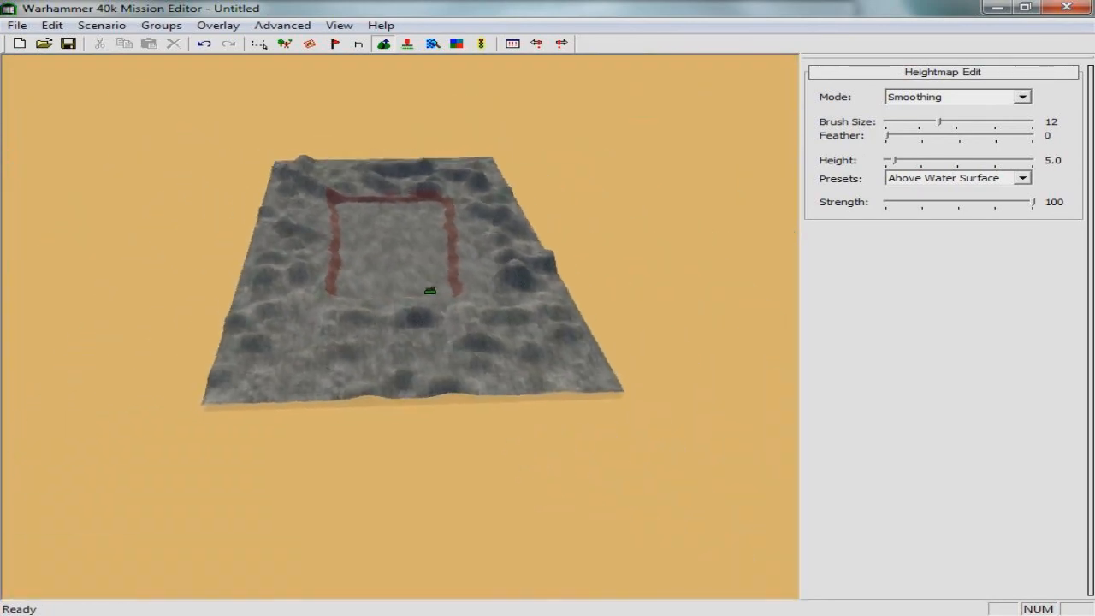
{"action": "scroll", "coordinate": [437, 401], "scroll_direction": "up", "scroll_amount": 5}
{"action": "key", "text": "Left"}
{"action": "key", "text": "Down"}
{"action": "key", "text": "Right"}
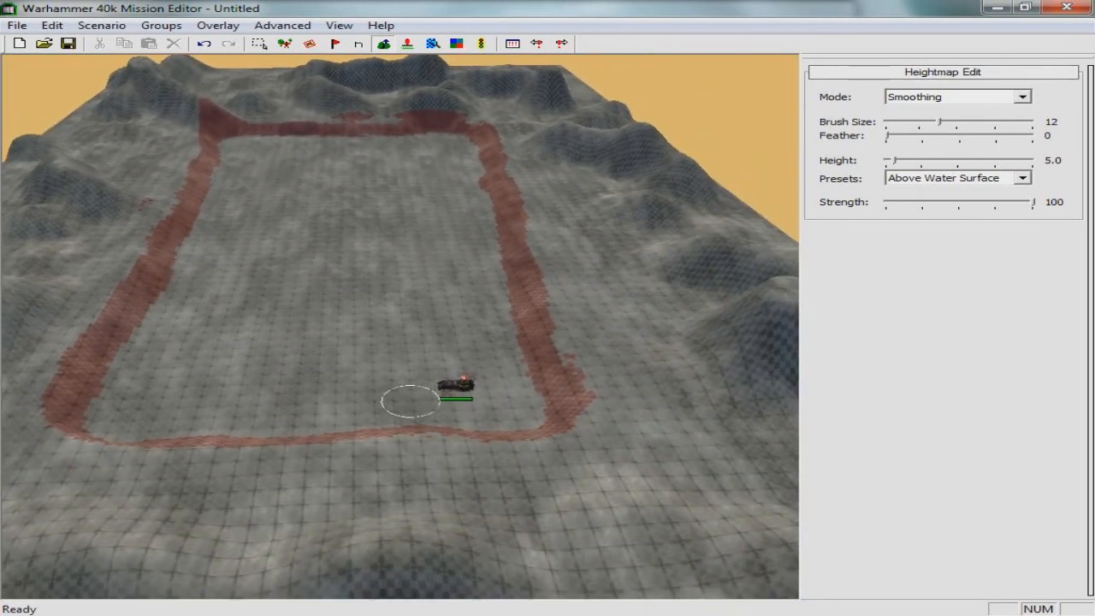
{"action": "key", "text": "Up"}
{"action": "key", "text": "Left"}
{"action": "key", "text": "Left"}
{"action": "key", "text": "Up"}
{"action": "key", "text": "Right"}
{"action": "key", "text": "Down"}
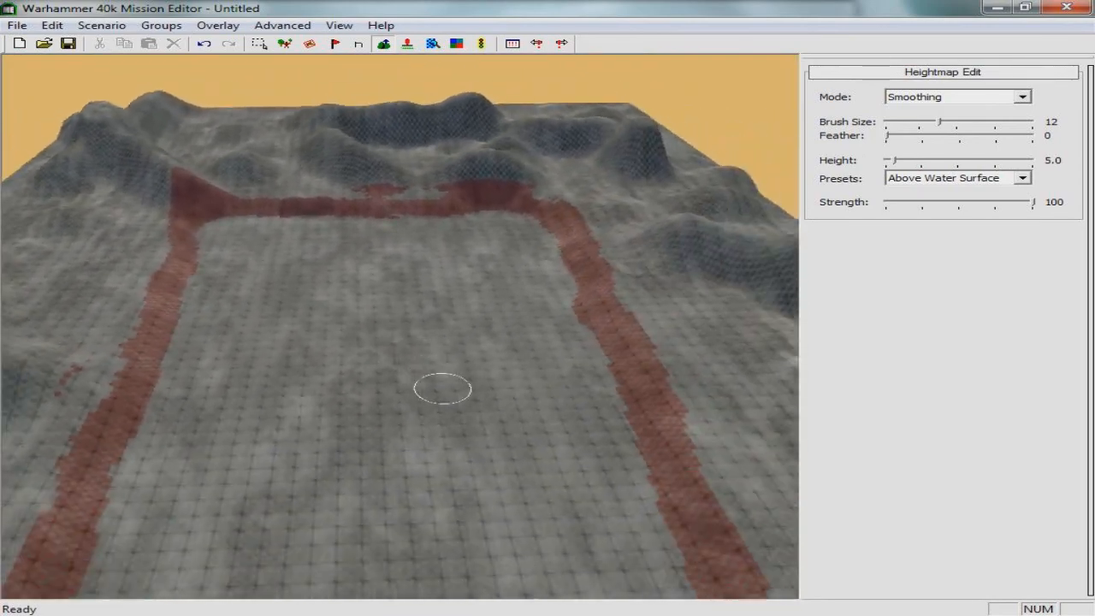
{"action": "scroll", "coordinate": [432, 391], "scroll_direction": "down", "scroll_amount": 4}
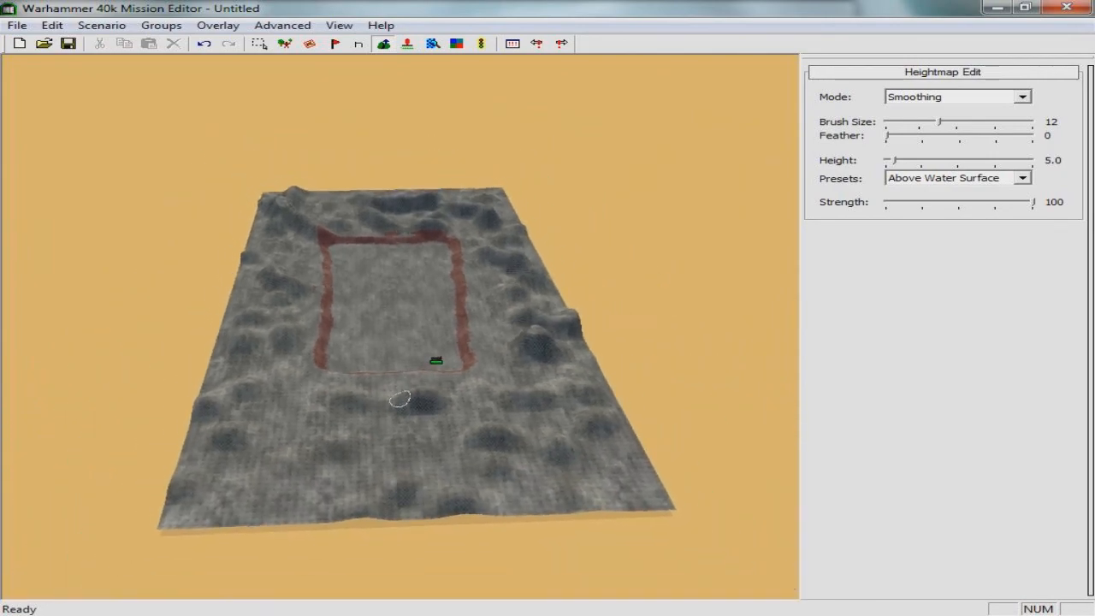